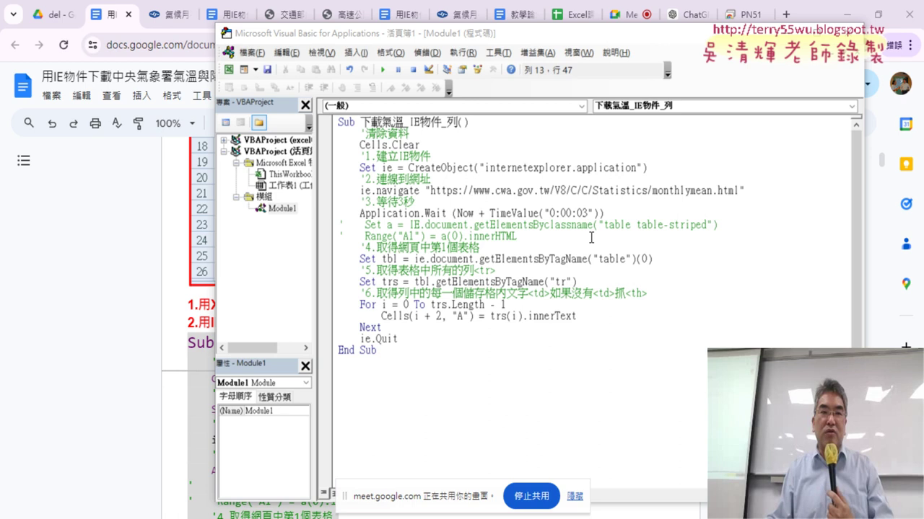
Step: Switch to the cwa.gov.tw monthly mean temperature page in Chrome
{"action": "left_click", "coordinate": [166, 21]}
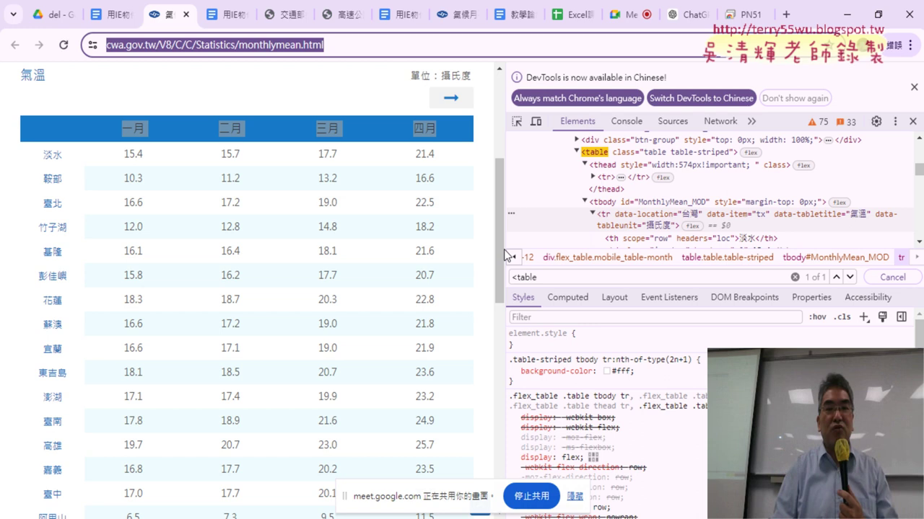
Step: Close DevTools and annotate the header row as index 0 holding 15 th cells
{"action": "left_click_drag", "start_coordinate": [505, 256], "coordinate": [609, 264]}
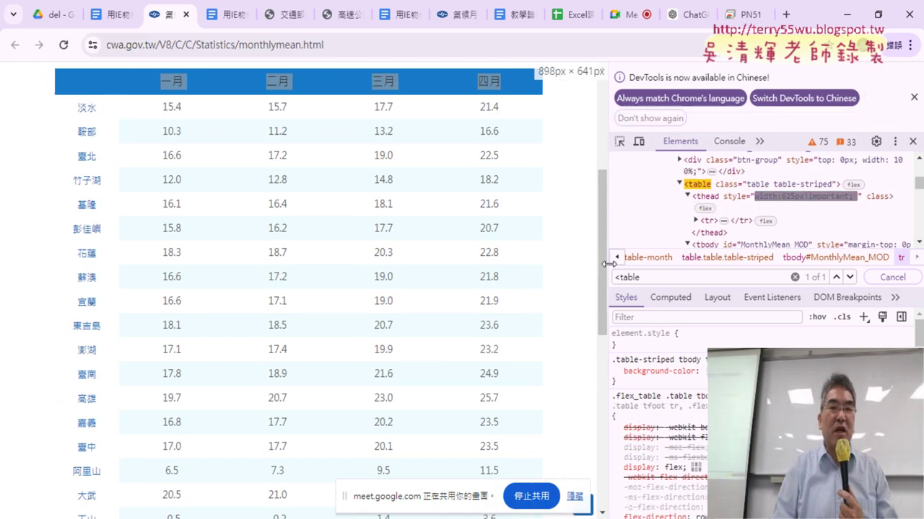
{"action": "left_click", "coordinate": [912, 142]}
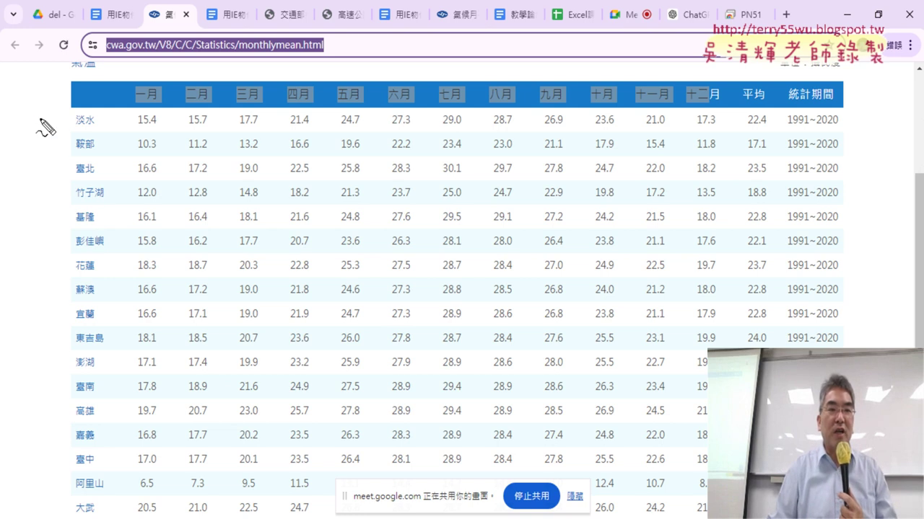
{"action": "left_click_drag", "start_coordinate": [44, 117], "coordinate": [855, 111]}
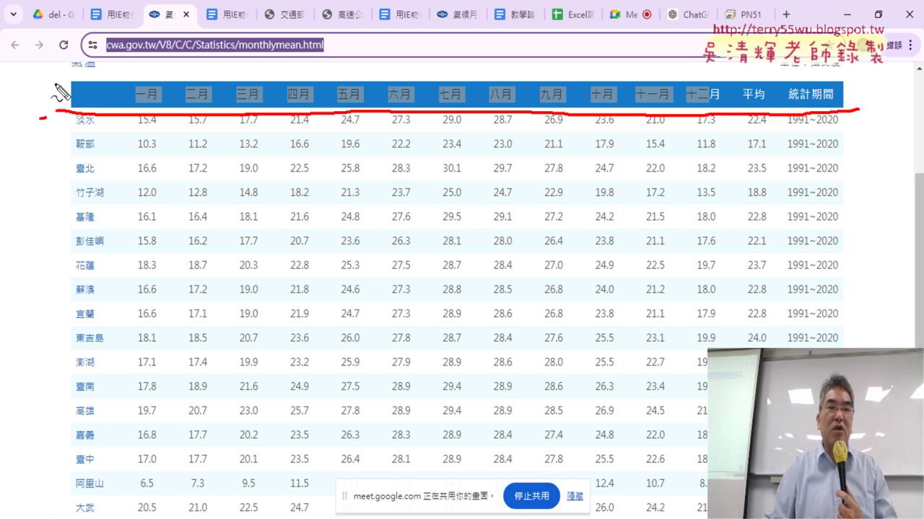
{"action": "mouse_move", "coordinate": [52, 81]}
{"action": "left_mouse_down"}
{"action": "mouse_move", "coordinate": [42, 94]}
{"action": "mouse_move", "coordinate": [49, 80]}
{"action": "left_mouse_up"}
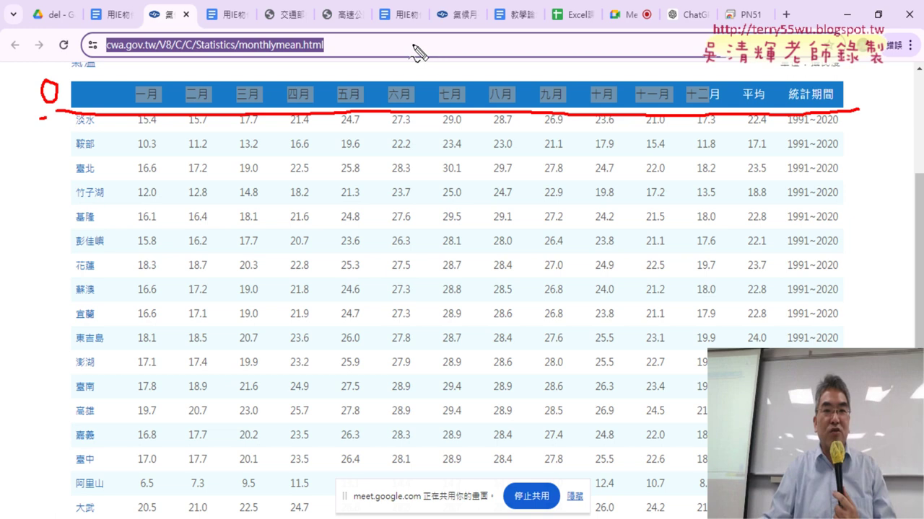
{"action": "left_click_drag", "start_coordinate": [408, 37], "coordinate": [408, 71]}
{"action": "mouse_move", "coordinate": [436, 40]}
{"action": "left_mouse_down"}
{"action": "mouse_move", "coordinate": [427, 73]}
{"action": "mouse_move", "coordinate": [483, 49]}
{"action": "left_mouse_up"}
{"action": "mouse_move", "coordinate": [477, 41]}
{"action": "left_mouse_down"}
{"action": "mouse_move", "coordinate": [474, 65]}
{"action": "mouse_move", "coordinate": [504, 69]}
{"action": "left_mouse_up"}
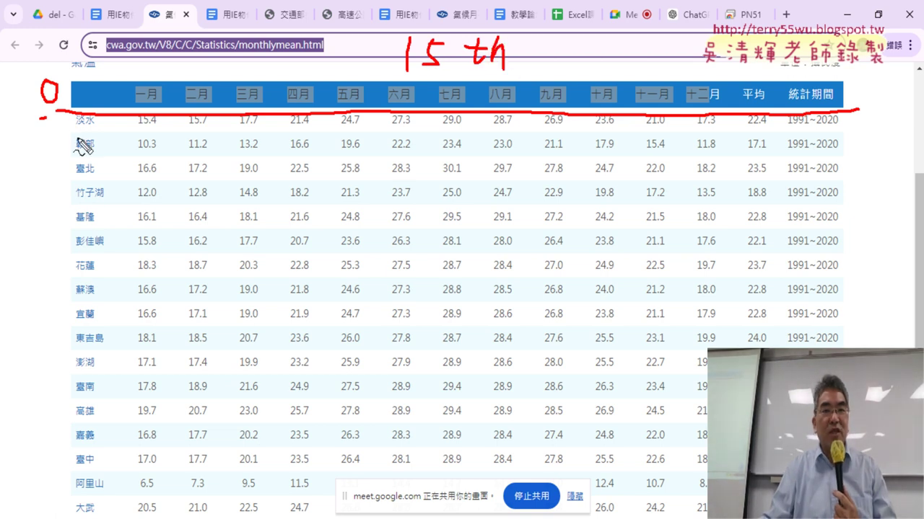
Step: Mark the station-name column, note 14 td per row, then clear the drawings
{"action": "left_click_drag", "start_coordinate": [114, 117], "coordinate": [115, 205]}
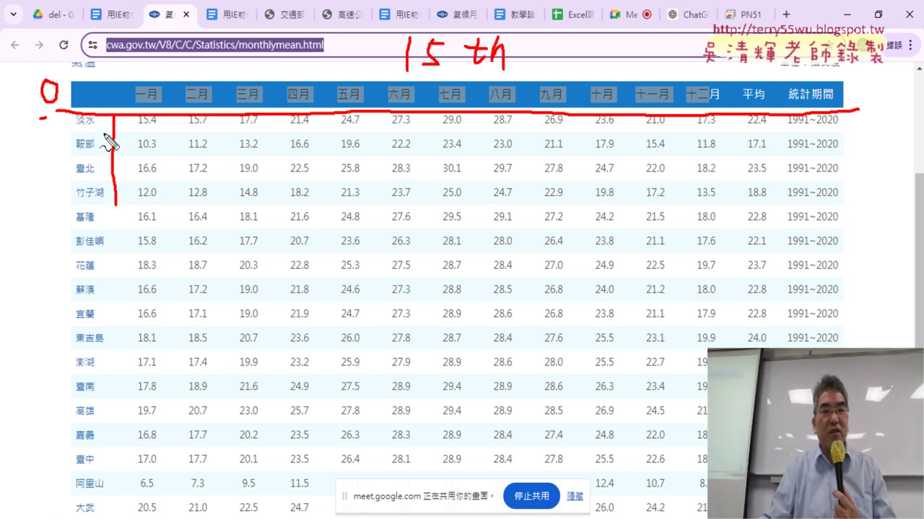
{"action": "mouse_move", "coordinate": [101, 130]}
{"action": "left_mouse_down"}
{"action": "mouse_move", "coordinate": [72, 132]}
{"action": "mouse_move", "coordinate": [73, 153]}
{"action": "left_mouse_up"}
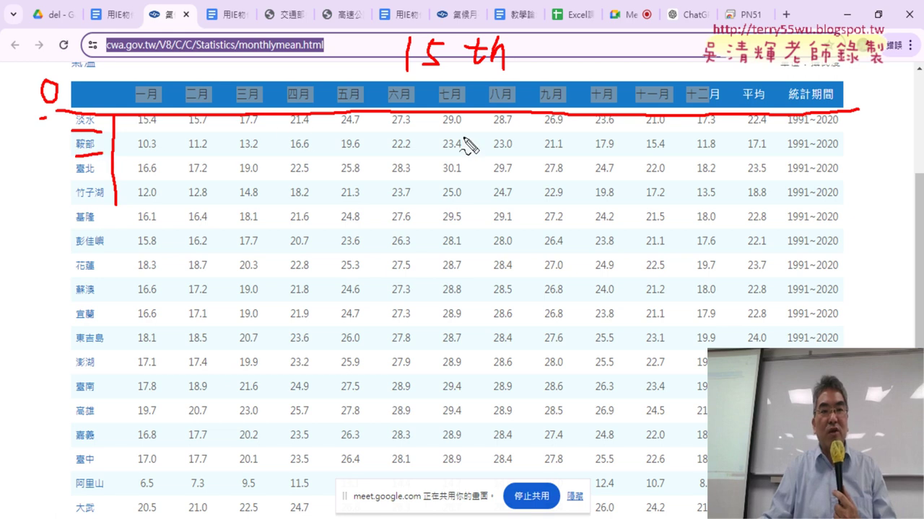
{"action": "mouse_move", "coordinate": [859, 120]}
{"action": "left_mouse_down"}
{"action": "mouse_move", "coordinate": [854, 149]}
{"action": "mouse_move", "coordinate": [892, 133]}
{"action": "mouse_move", "coordinate": [878, 149]}
{"action": "left_mouse_up"}
{"action": "mouse_move", "coordinate": [893, 116]}
{"action": "left_mouse_down"}
{"action": "mouse_move", "coordinate": [890, 149]}
{"action": "mouse_move", "coordinate": [899, 127]}
{"action": "left_mouse_up"}
{"action": "left_click_drag", "start_coordinate": [902, 114], "coordinate": [897, 147]}
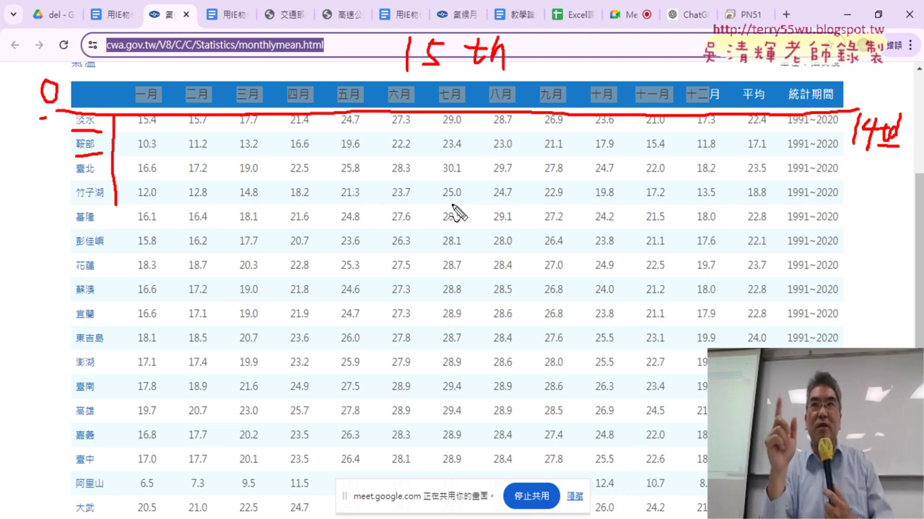
{"action": "key", "text": "Escape"}
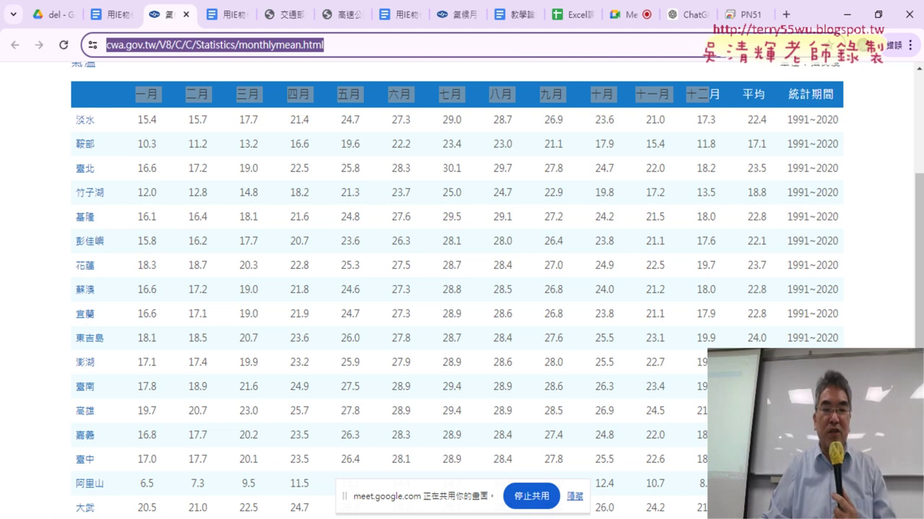
Step: Back in the macro, change the start of For i = 0 To trs.Length - 1 to 1
{"action": "left_click", "coordinate": [520, 461]}
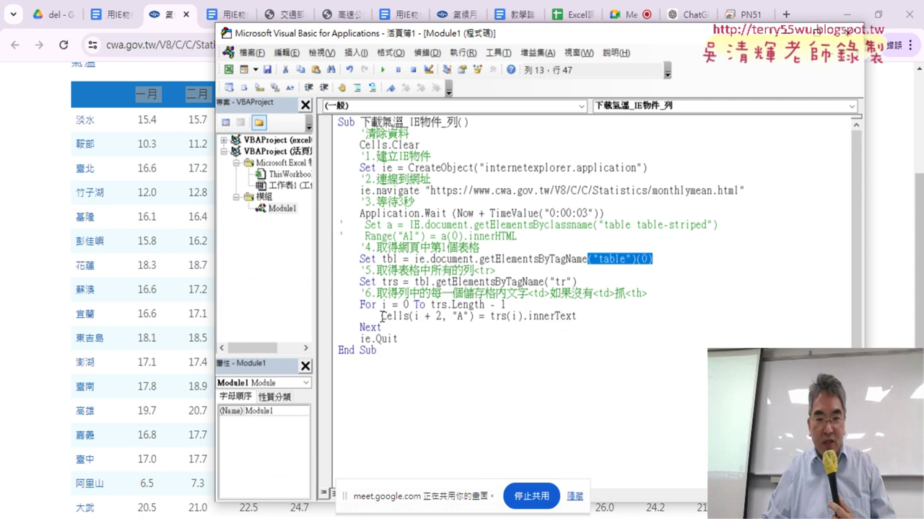
{"action": "left_click_drag", "start_coordinate": [381, 316], "coordinate": [577, 316]}
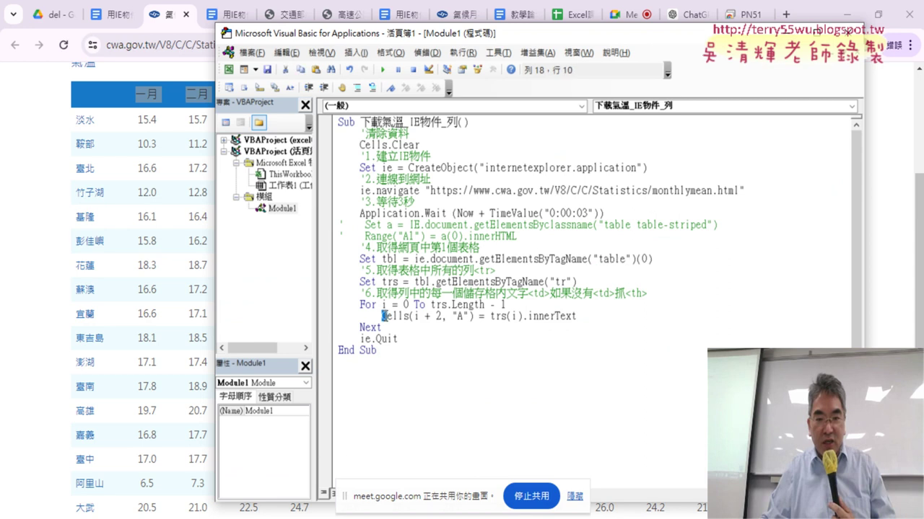
{"action": "left_click", "coordinate": [505, 317]}
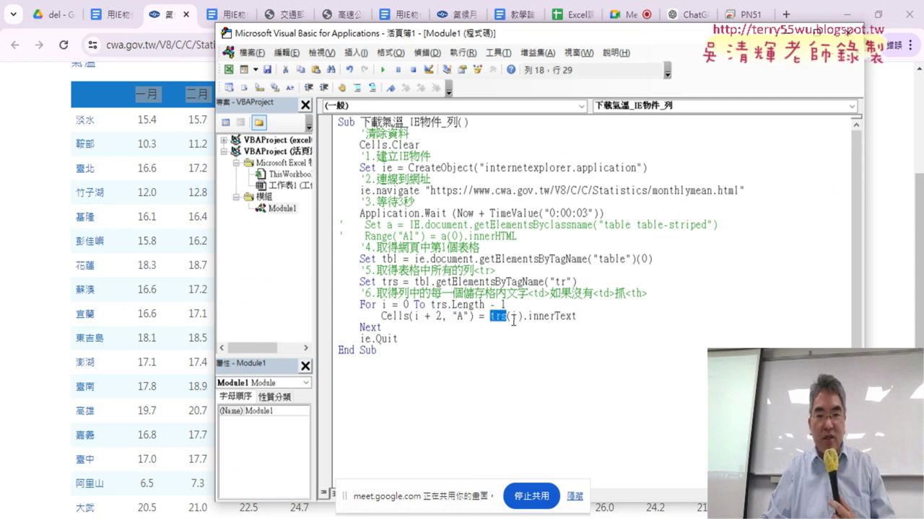
{"action": "left_click_drag", "start_coordinate": [522, 317], "coordinate": [500, 318]}
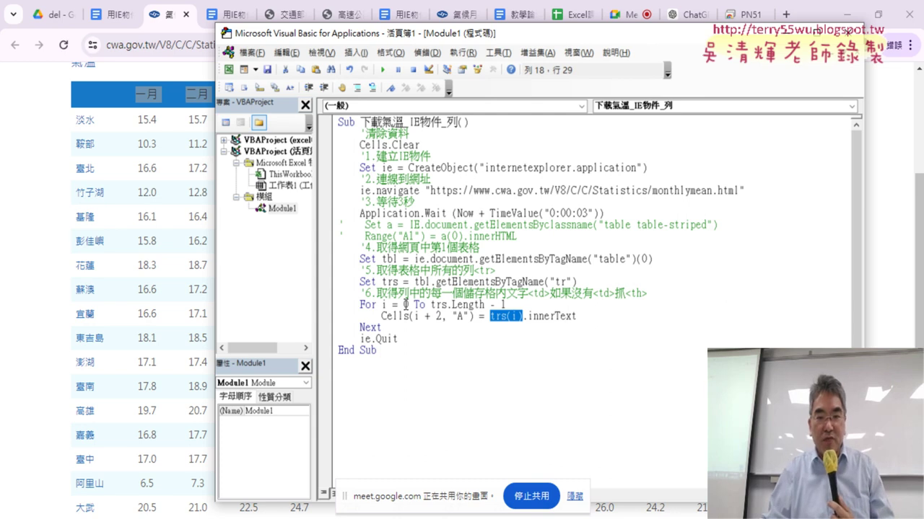
{"action": "double_click", "coordinate": [406, 305]}
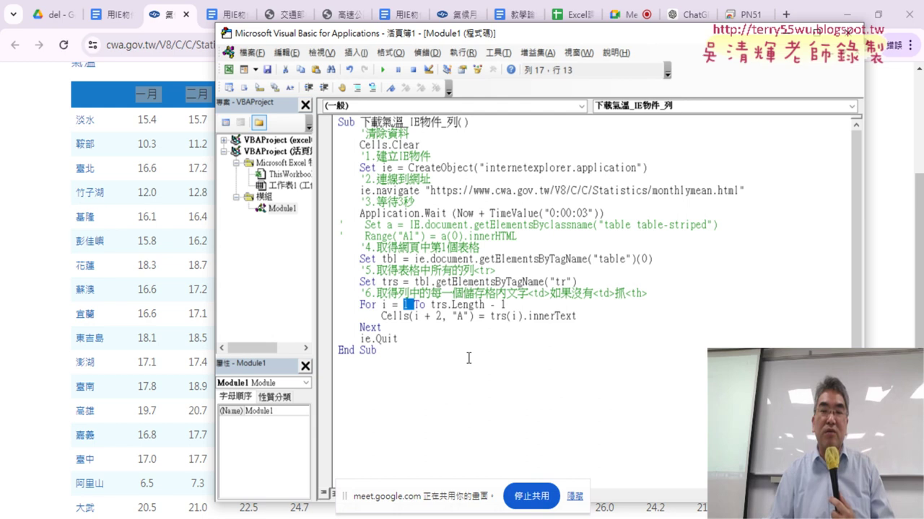
Step: Duplicate the Set trs getElementsByTagName("tr") line onto a new line below it
{"action": "left_click", "coordinate": [612, 280]}
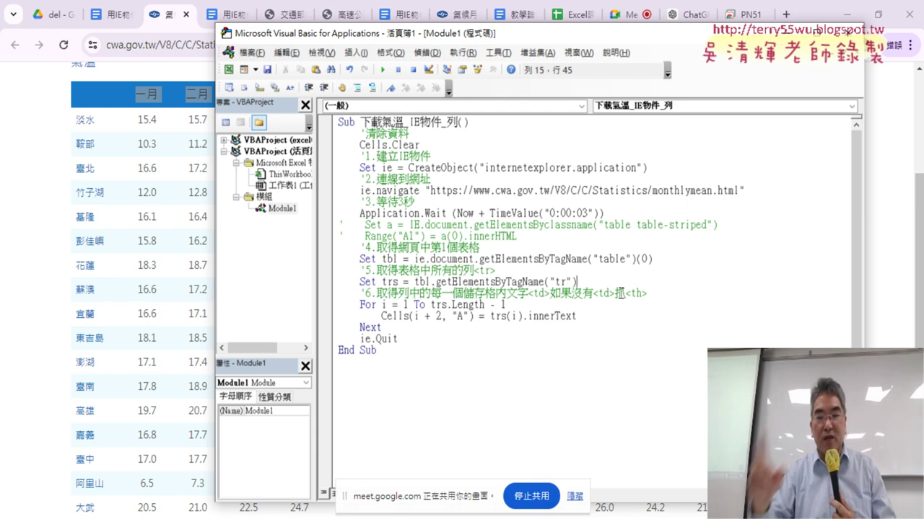
{"action": "key", "text": "Return"}
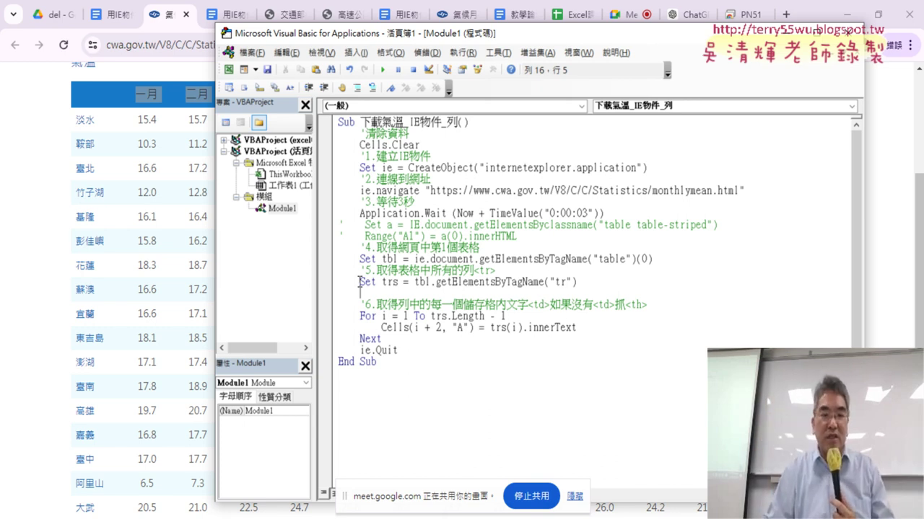
{"action": "left_click_drag", "start_coordinate": [370, 282], "coordinate": [599, 284]}
{"action": "key", "text": "ctrl+c"}
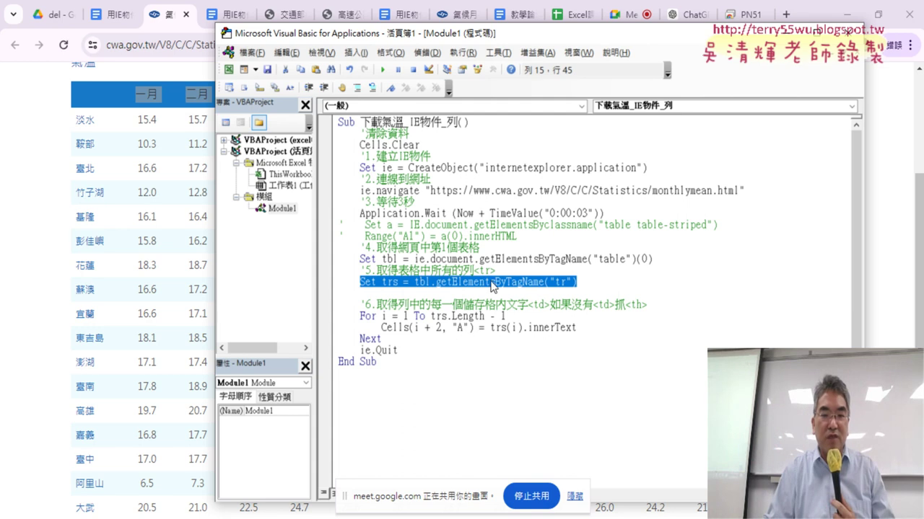
{"action": "left_click", "coordinate": [441, 292]}
{"action": "key", "text": "ctrl+v"}
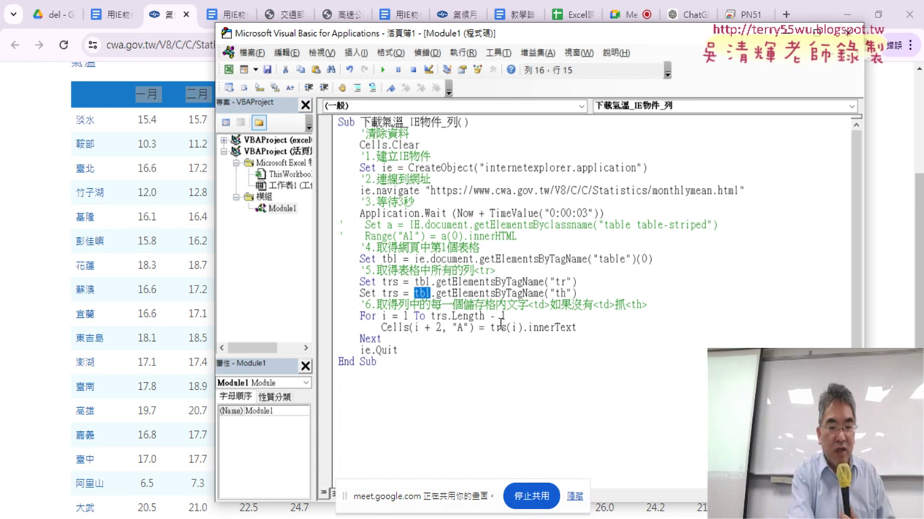
Step: Make the second line read Set ths = trs(0).getElementsByTagName("th"), then view the weather table
{"action": "type", "text": "trs"}
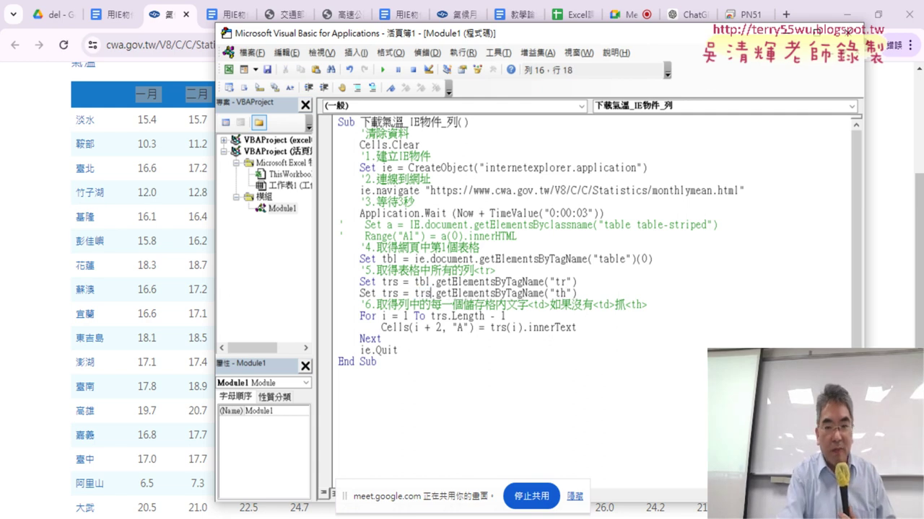
{"action": "type", "text": "("}
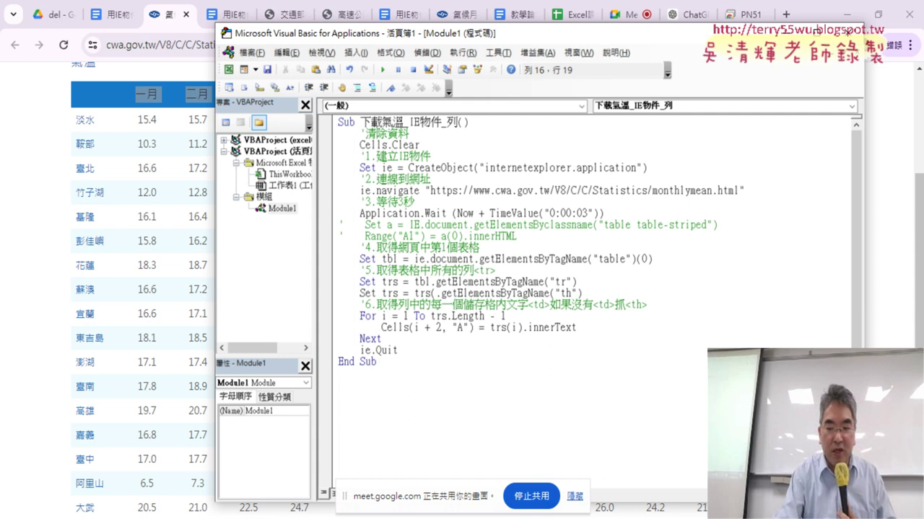
{"action": "type", "text": "0"}
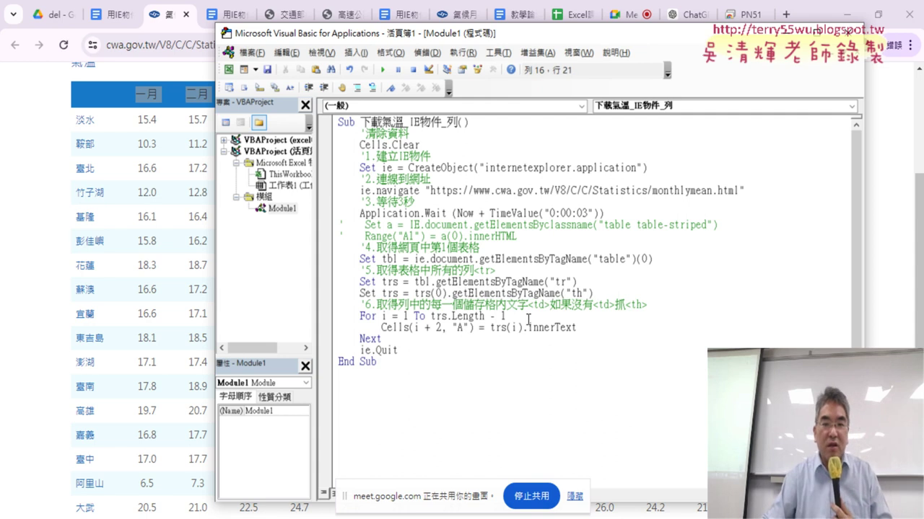
{"action": "left_click_drag", "start_coordinate": [399, 282], "coordinate": [382, 282]}
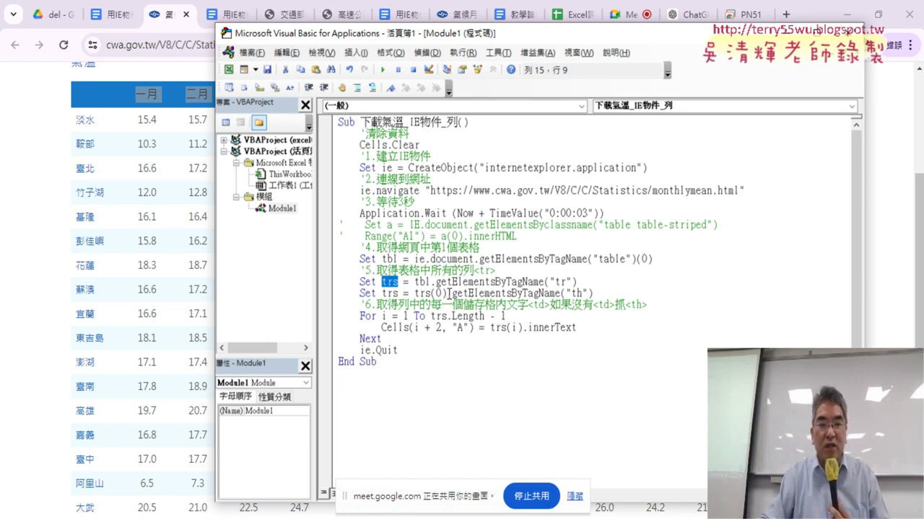
{"action": "left_click_drag", "start_coordinate": [448, 293], "coordinate": [415, 295]}
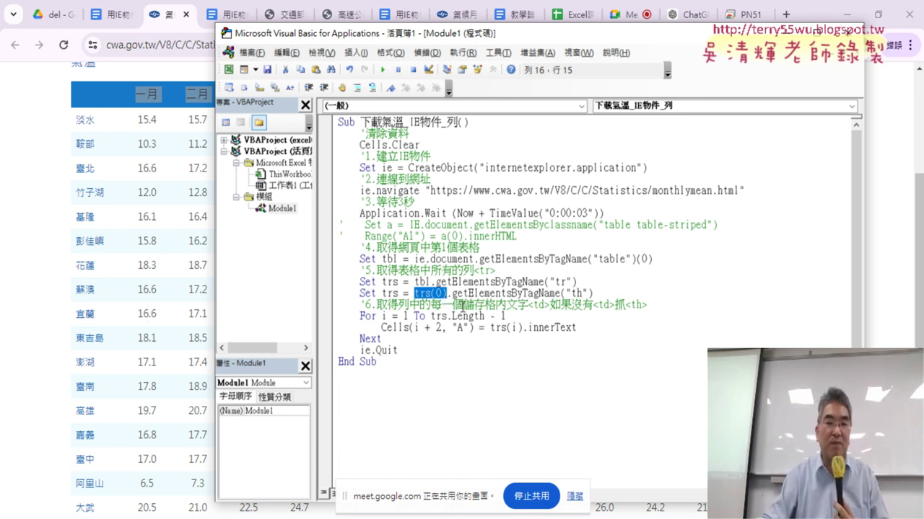
{"action": "left_click_drag", "start_coordinate": [602, 296], "coordinate": [448, 294]}
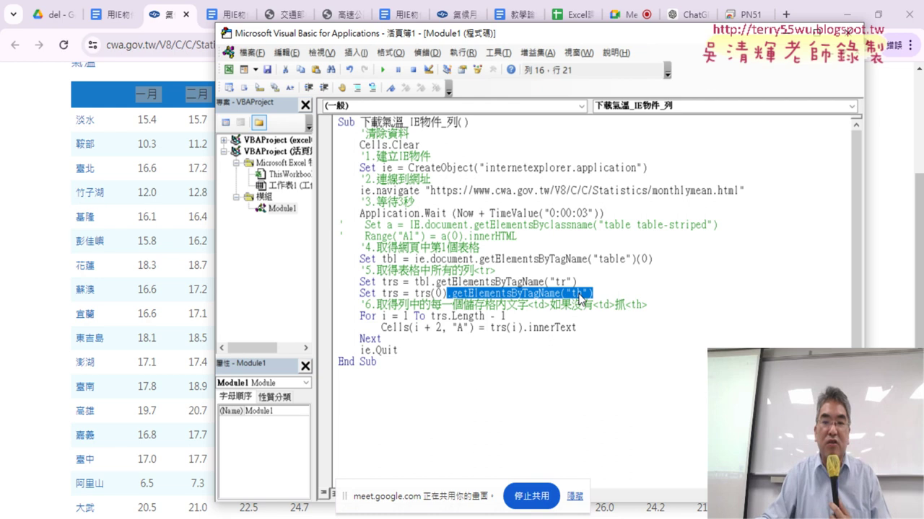
{"action": "left_click_drag", "start_coordinate": [391, 294], "coordinate": [387, 294]}
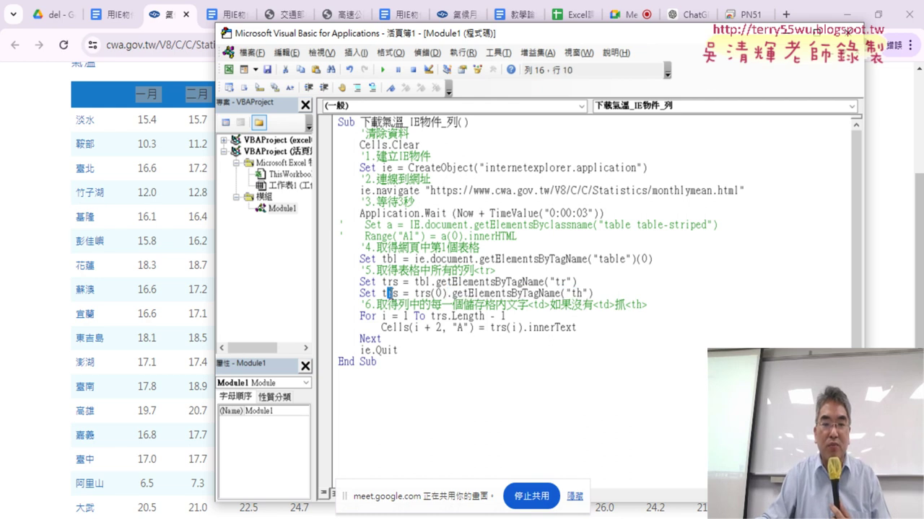
{"action": "type", "text": "h"}
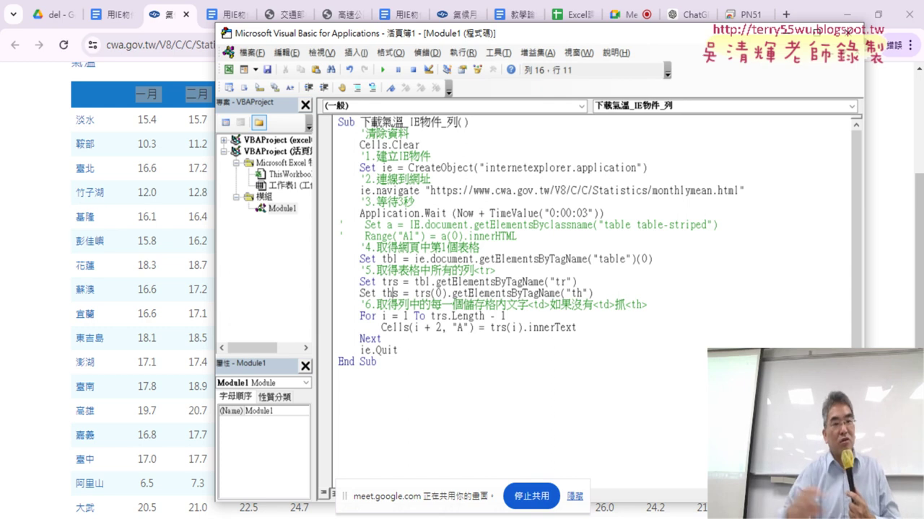
{"action": "left_click", "coordinate": [101, 101]}
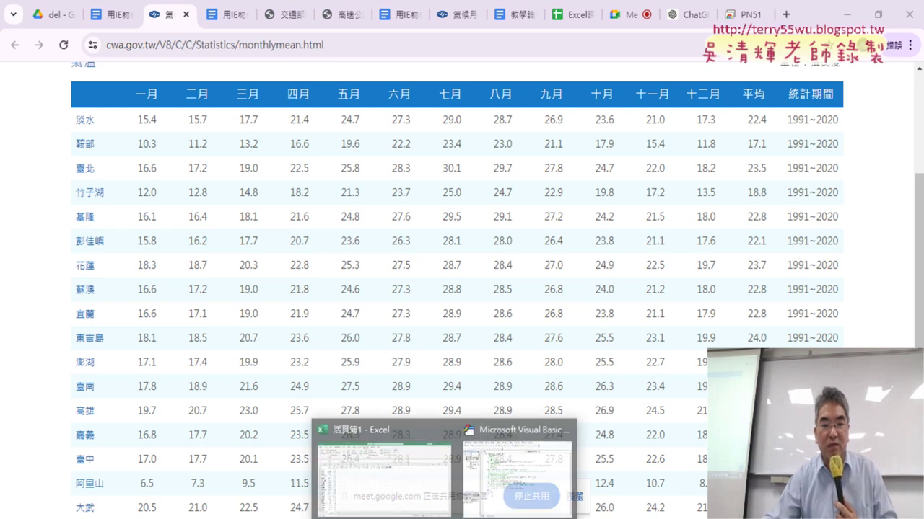
Step: Add a ths(0). line beneath Set ths and check row 1 of the Excel sheet
{"action": "left_click", "coordinate": [537, 462]}
{"action": "left_click_drag", "start_coordinate": [402, 293], "coordinate": [381, 294]}
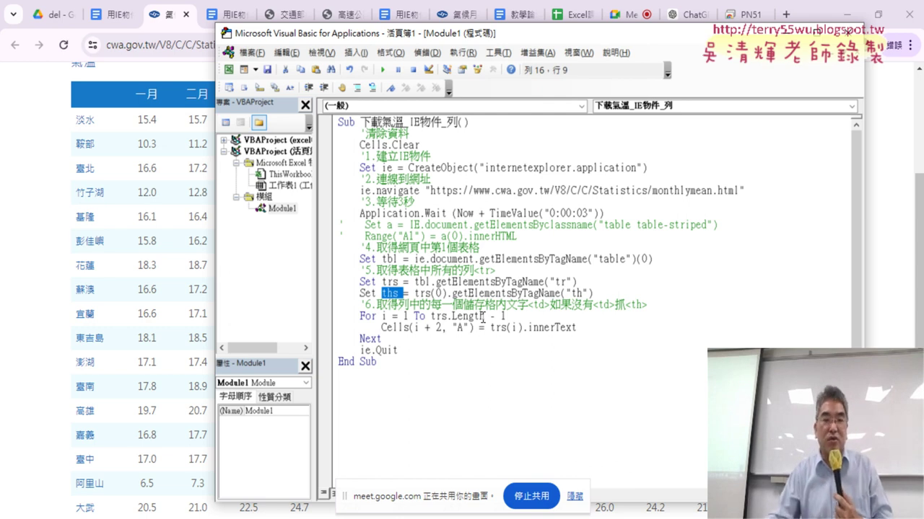
{"action": "left_click", "coordinate": [609, 294]}
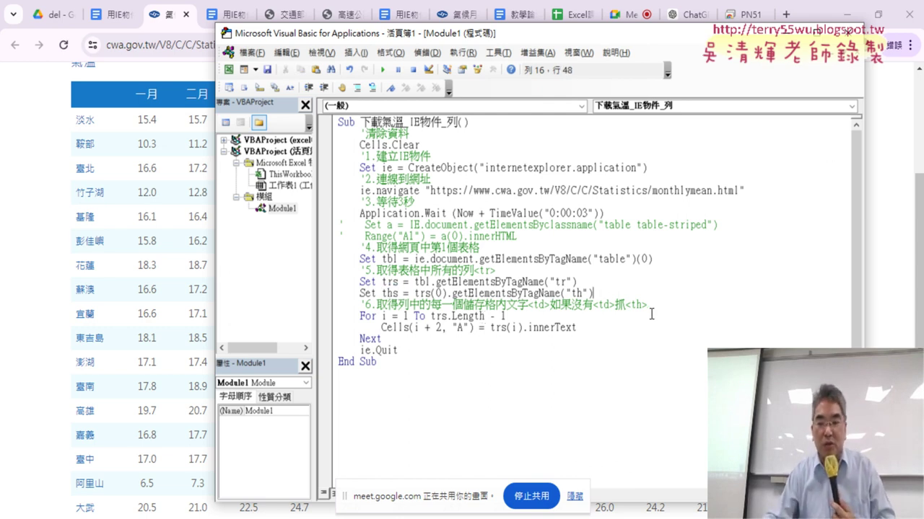
{"action": "key", "text": "Return"}
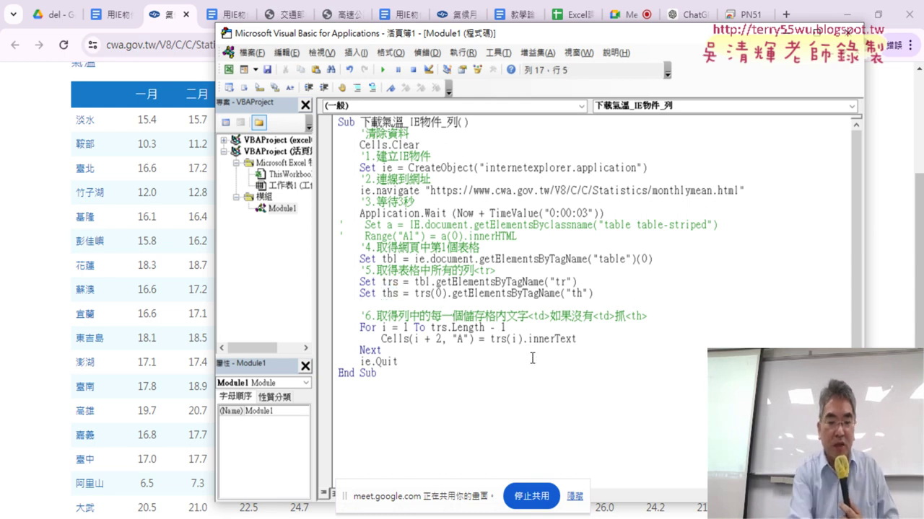
{"action": "type", "text": "ths"}
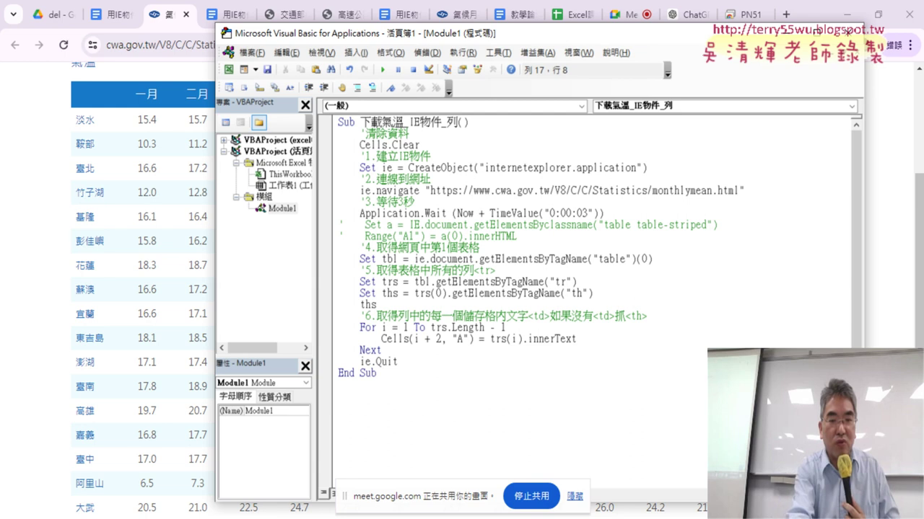
{"action": "type", "text": "(0)"}
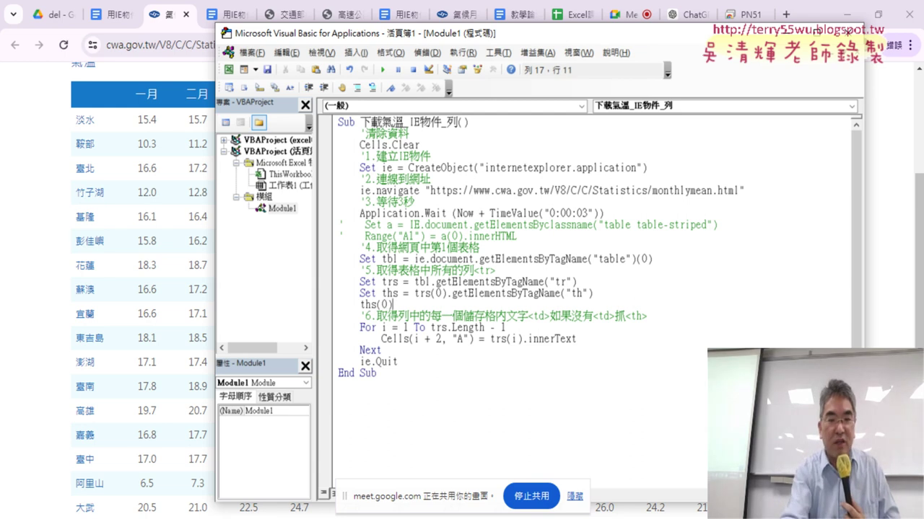
{"action": "type", "text": ".innertext"}
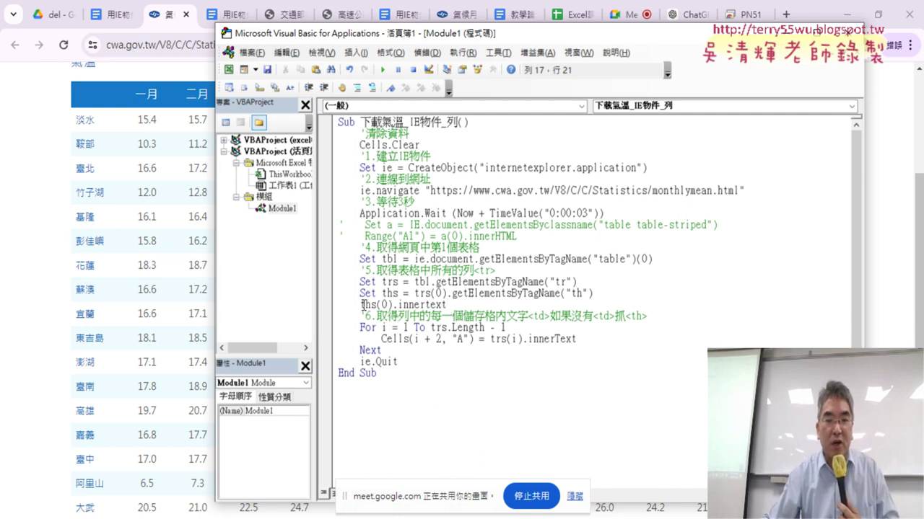
{"action": "left_click", "coordinate": [846, 14]}
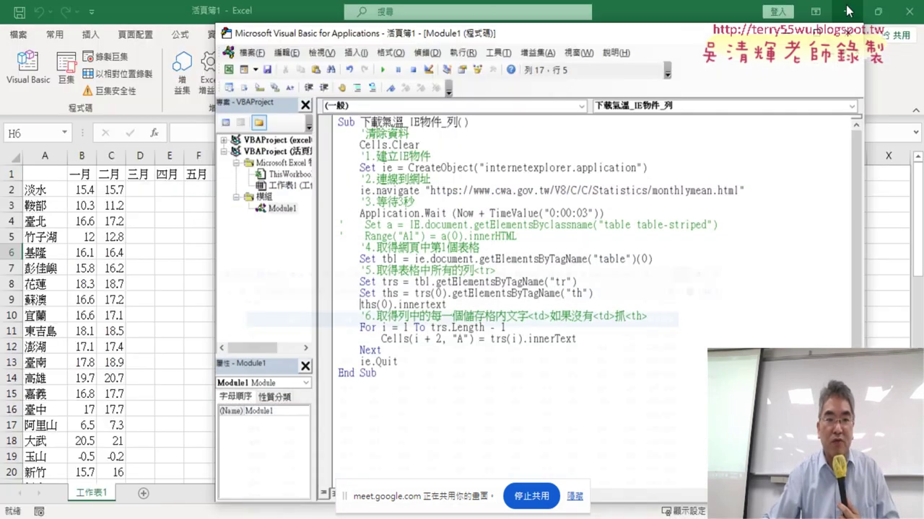
{"action": "left_click", "coordinate": [42, 174]}
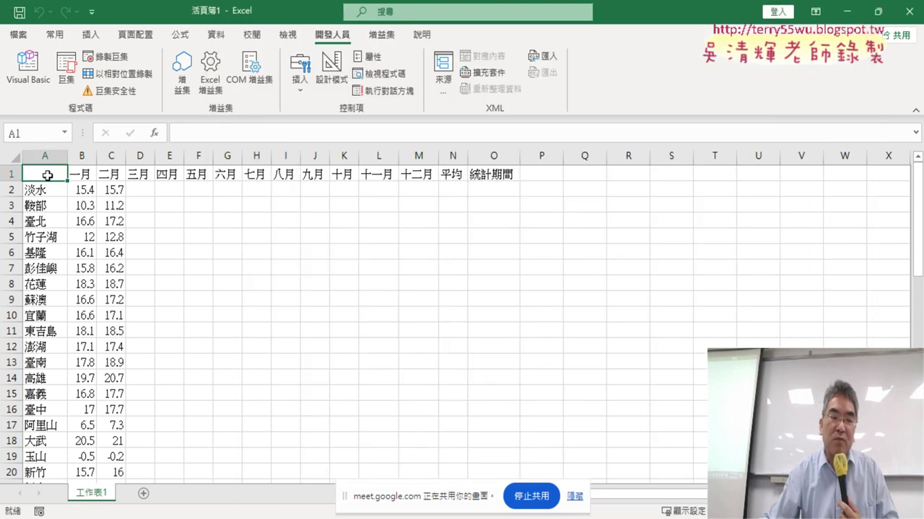
{"action": "left_click", "coordinate": [29, 69]}
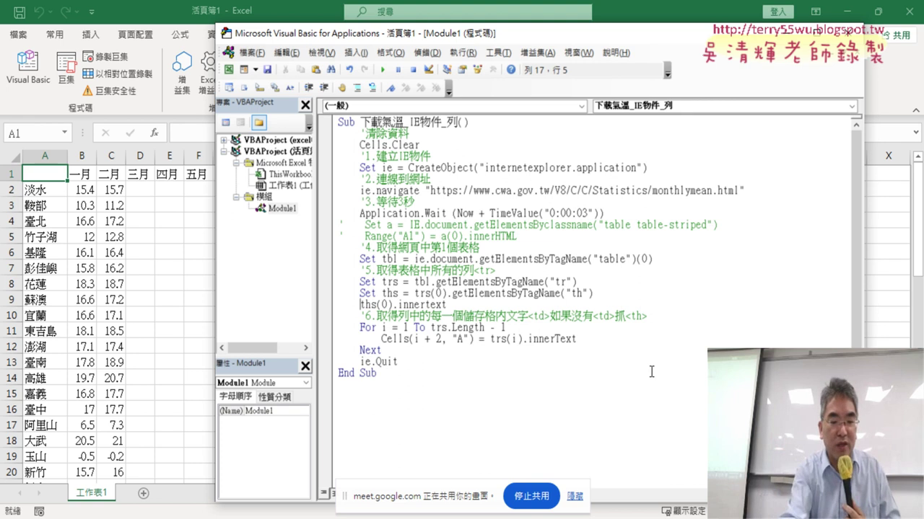
Step: Complete the line as Cells(1, 1) = ths(0).innertext and let it autoformat
{"action": "type", "text": "cell"}
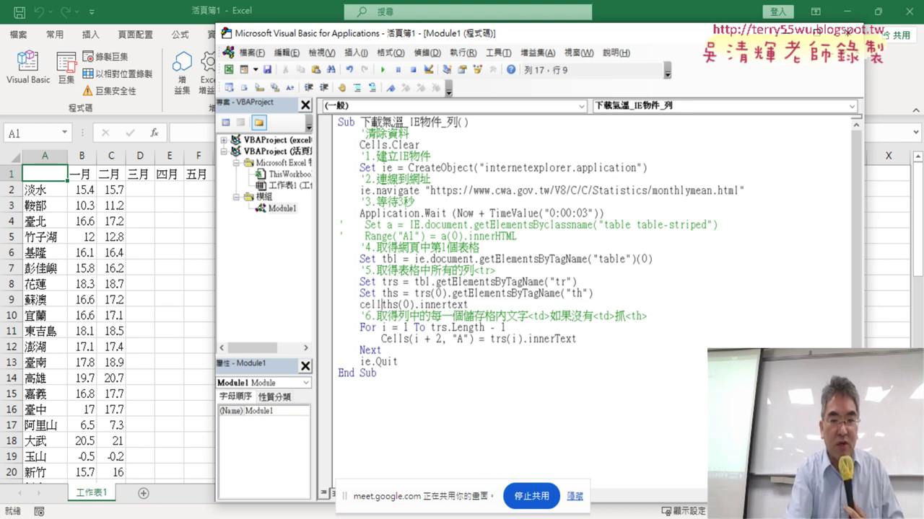
{"action": "type", "text": "s("}
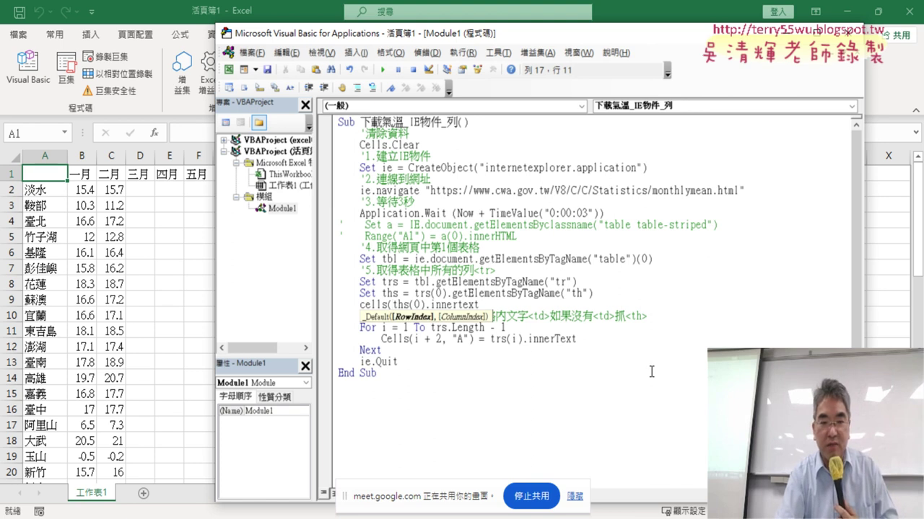
{"action": "type", "text": "1,"}
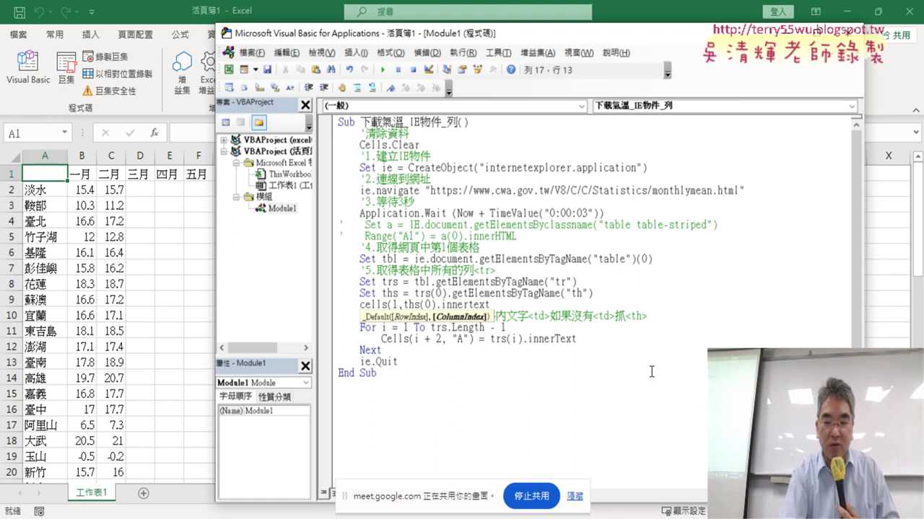
{"action": "type", "text": "1"}
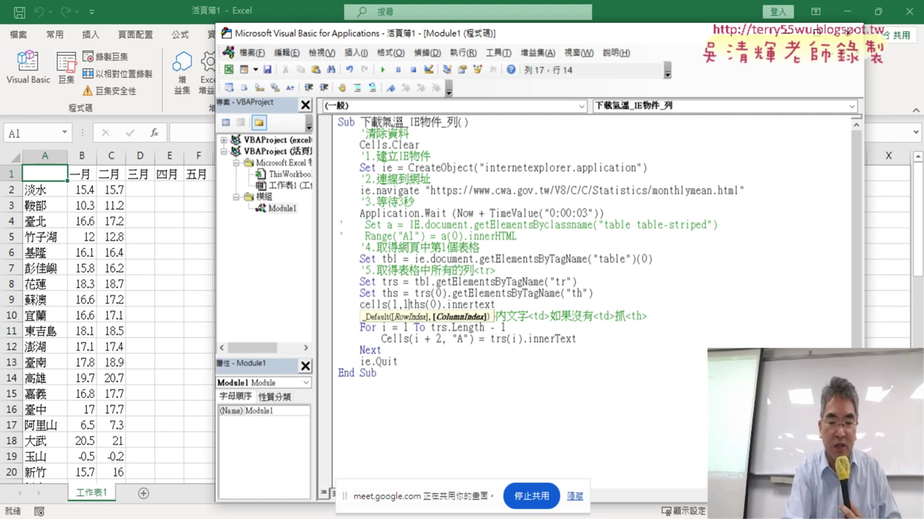
{"action": "type", "text": ")"}
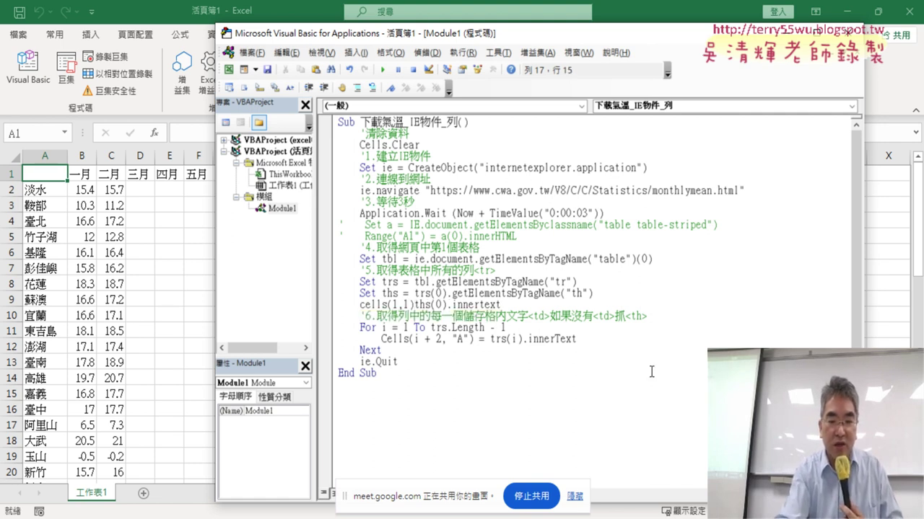
{"action": "type", "text": "="}
{"action": "left_click", "coordinate": [611, 382]}
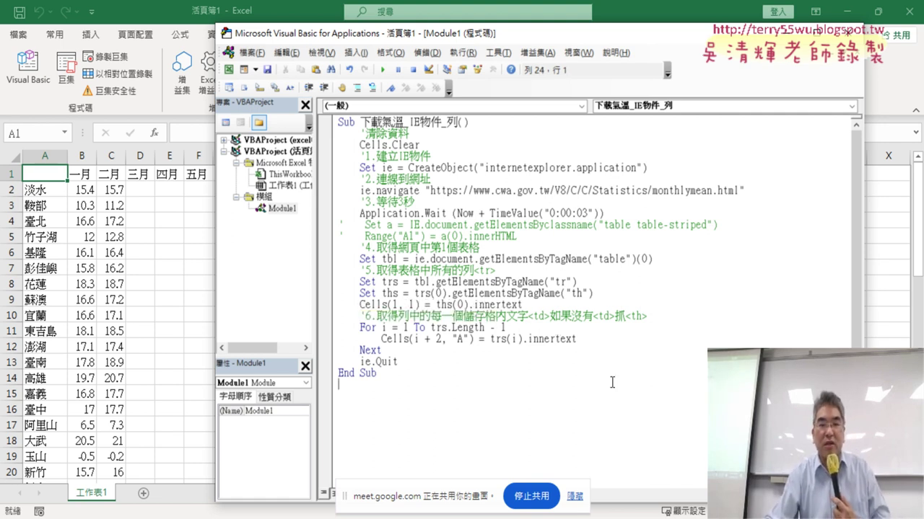
{"action": "left_click", "coordinate": [559, 304]}
Step: Copy the header line and edit the copy to Cells(1, 2) = ths(1).innertext
{"action": "key", "text": "Return"}
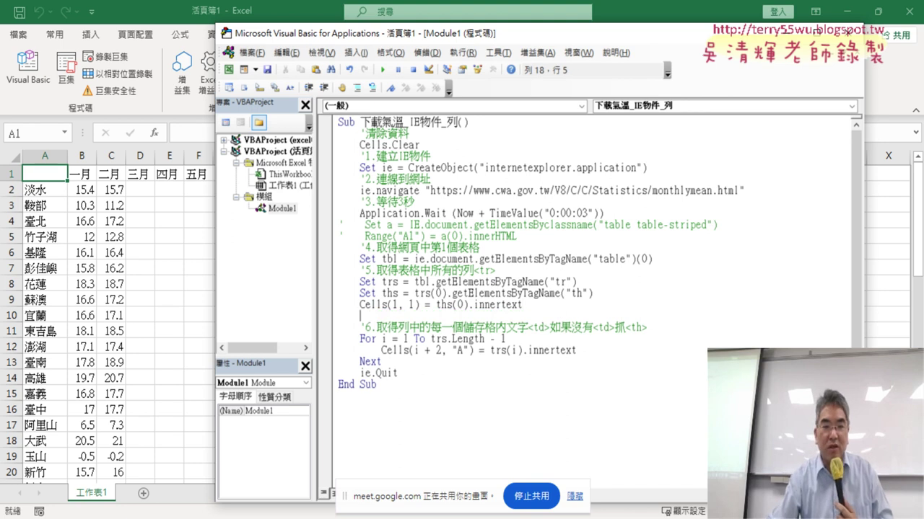
{"action": "left_click_drag", "start_coordinate": [532, 304], "coordinate": [360, 303]}
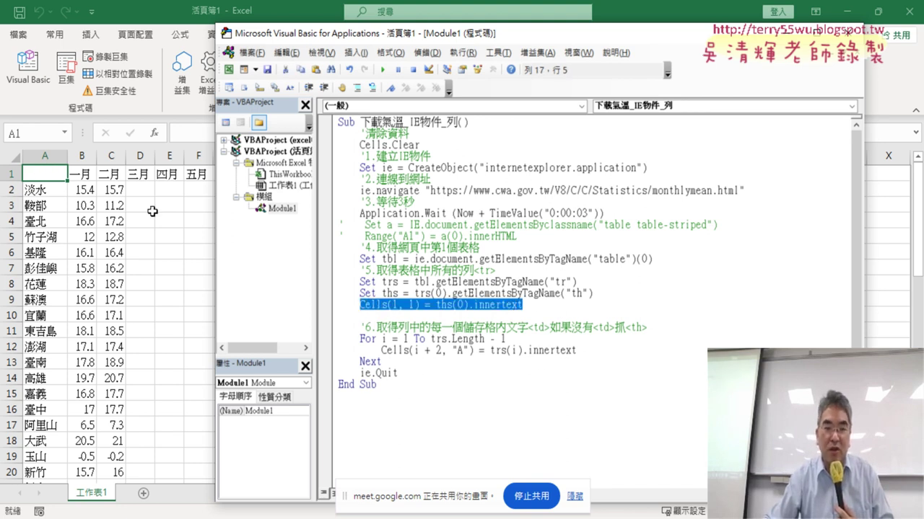
{"action": "left_click", "coordinate": [374, 316]}
{"action": "left_click_drag", "start_coordinate": [520, 311], "coordinate": [366, 308]}
{"action": "key", "text": "ctrl+c"}
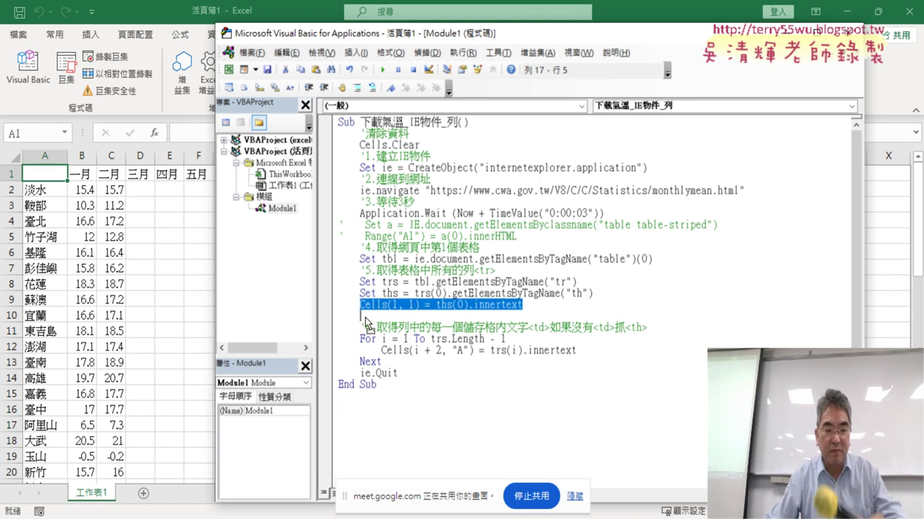
{"action": "left_click", "coordinate": [365, 317]}
{"action": "key", "text": "ctrl+v"}
{"action": "double_click", "coordinate": [460, 316]}
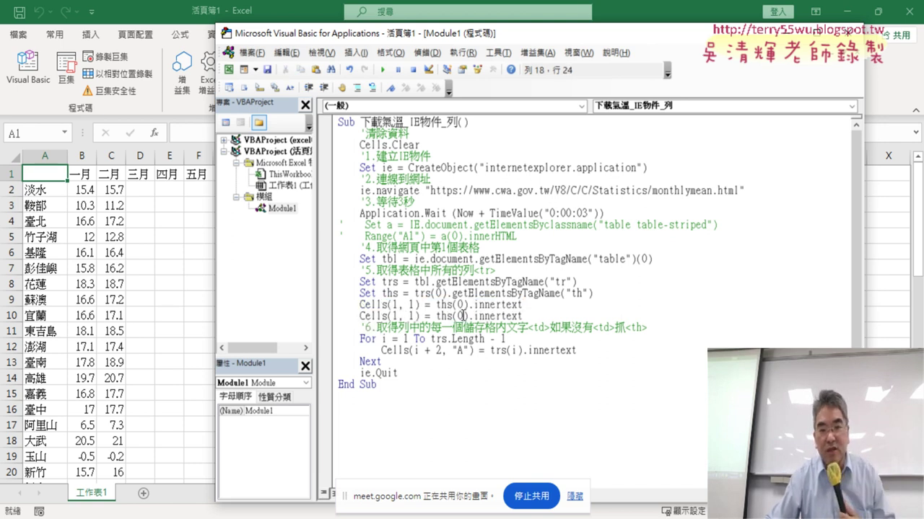
{"action": "type", "text": "1"}
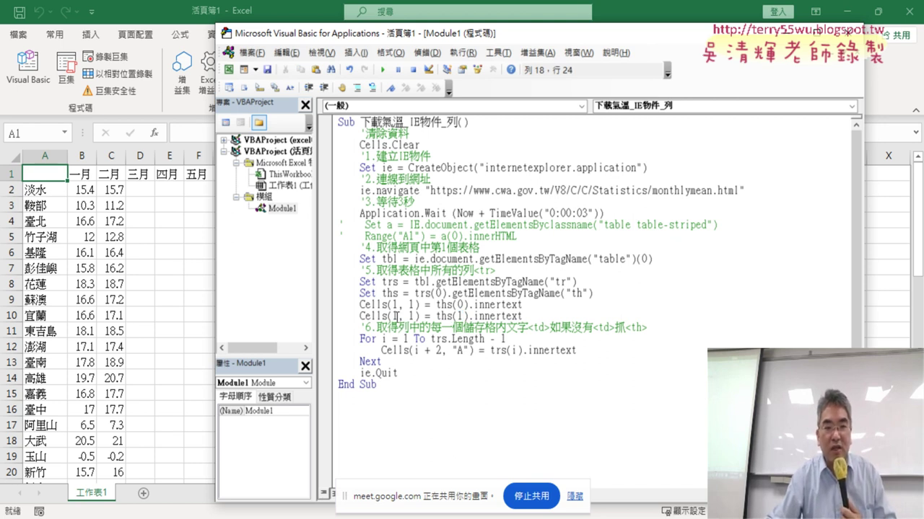
{"action": "double_click", "coordinate": [395, 317]}
{"action": "double_click", "coordinate": [410, 316]}
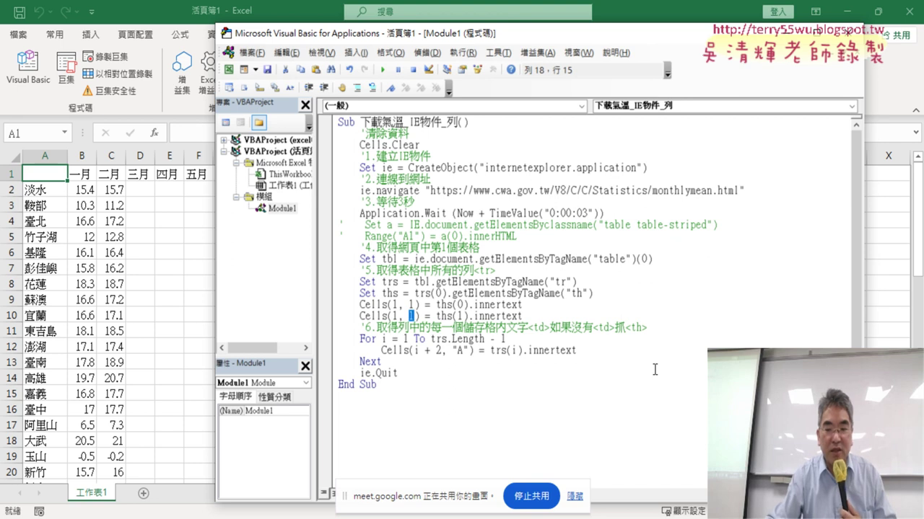
{"action": "type", "text": "2"}
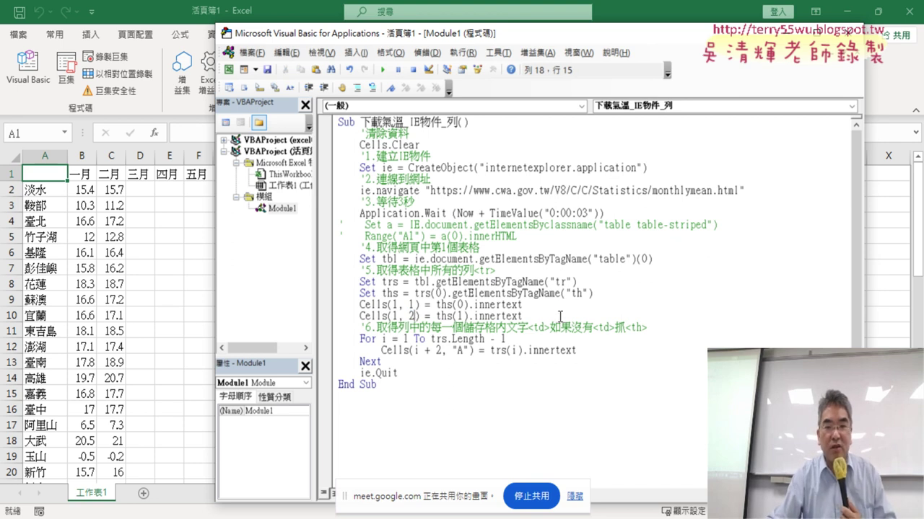
Step: Add a third line by copying it and editing to Cells(1, 3) = ths(2).innertext
{"action": "left_click", "coordinate": [560, 316]}
{"action": "key", "text": "Return"}
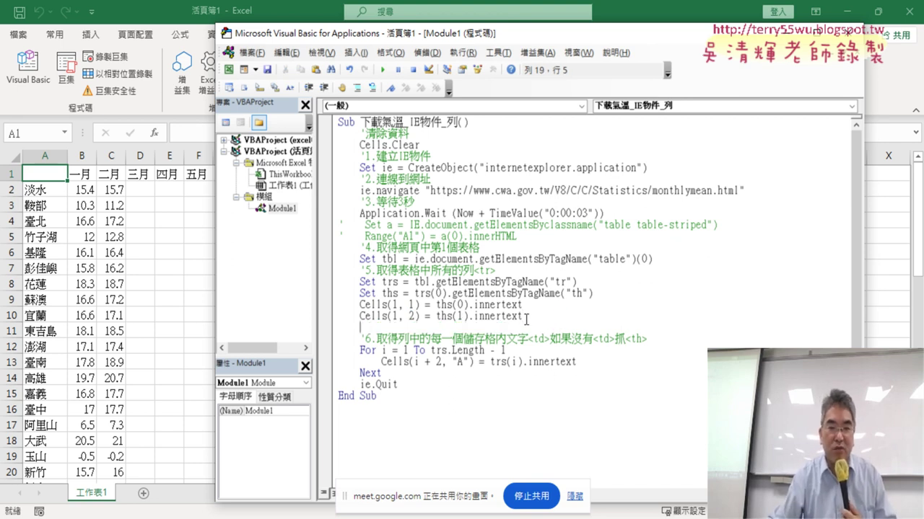
{"action": "left_click_drag", "start_coordinate": [524, 316], "coordinate": [366, 316]}
{"action": "key", "text": "ctrl+c"}
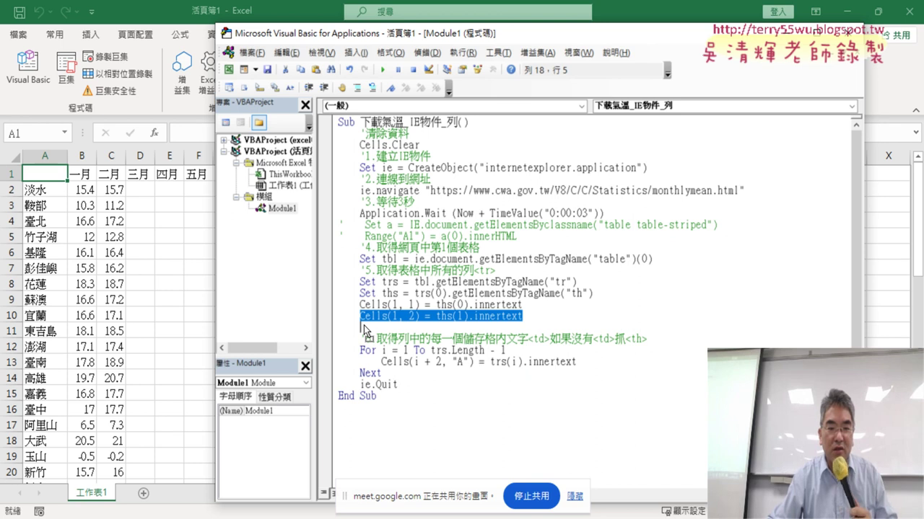
{"action": "left_click", "coordinate": [427, 328]}
{"action": "key", "text": "ctrl+v"}
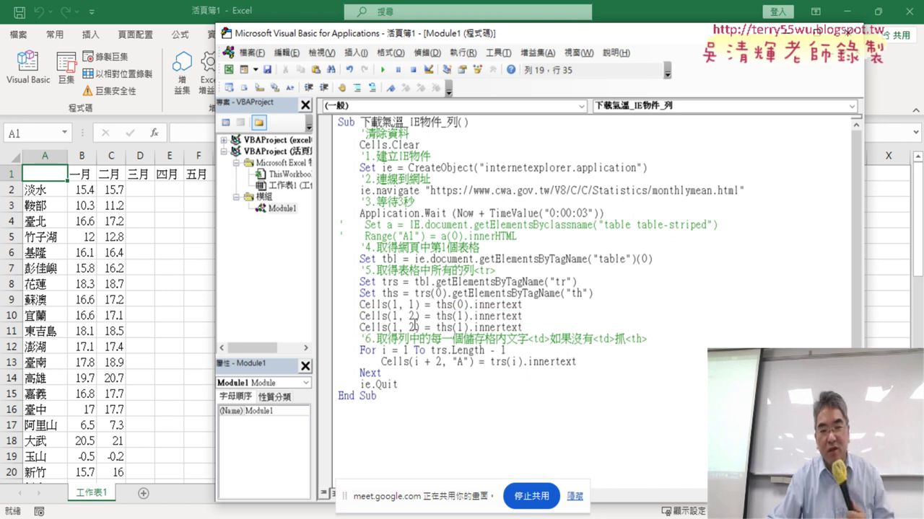
{"action": "double_click", "coordinate": [411, 327]}
{"action": "type", "text": "3"}
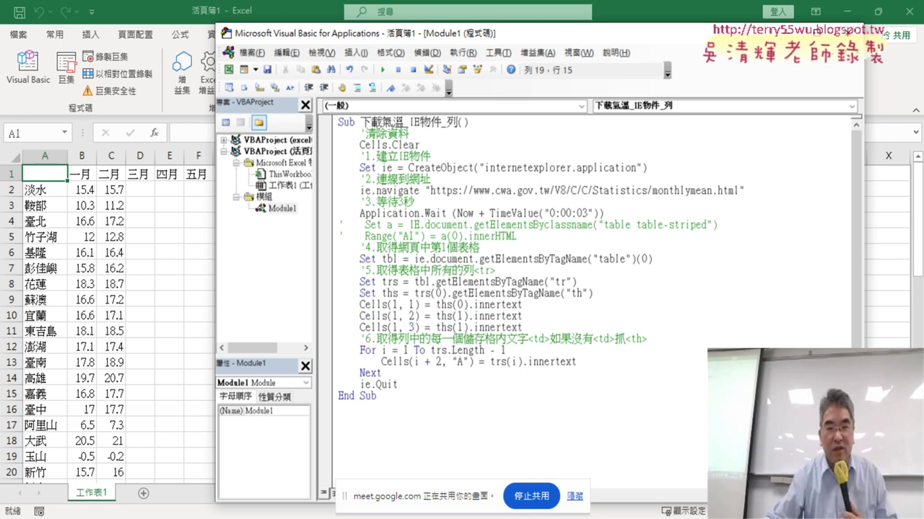
{"action": "double_click", "coordinate": [463, 328]}
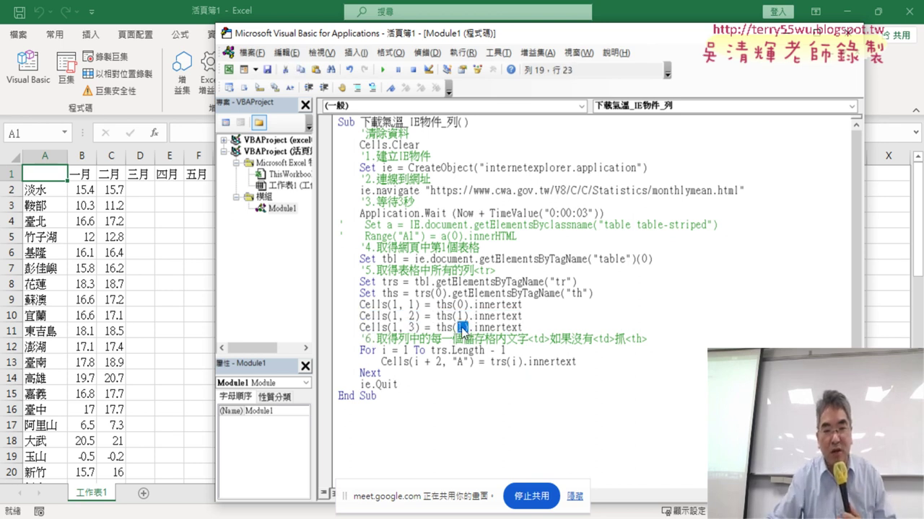
{"action": "type", "text": "2"}
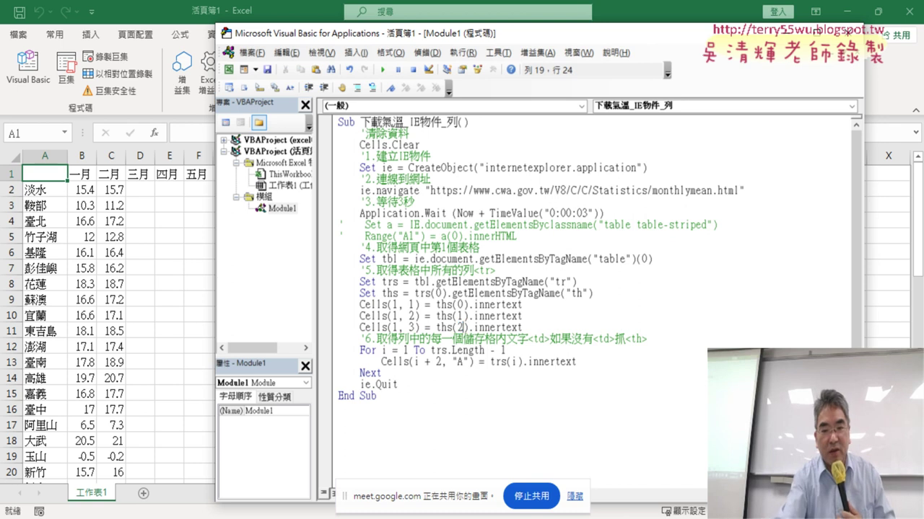
{"action": "left_click_drag", "start_coordinate": [525, 328], "coordinate": [326, 306]}
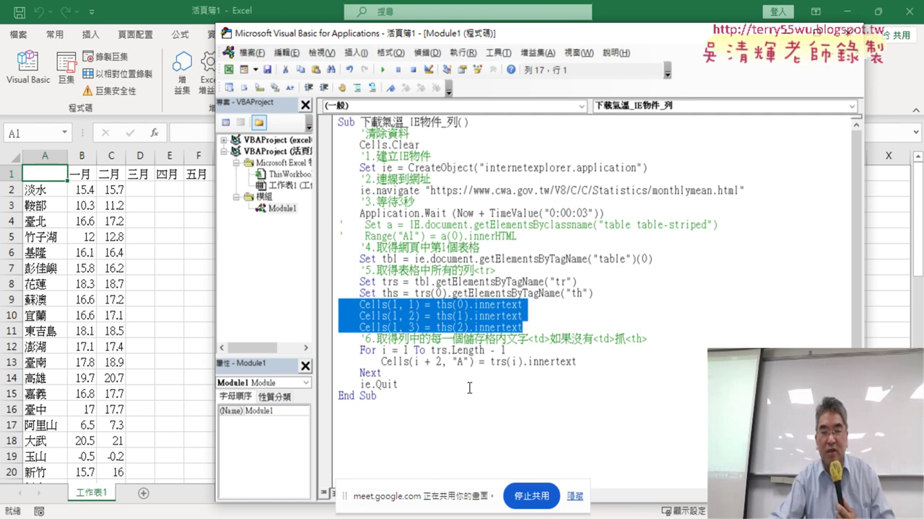
{"action": "left_click", "coordinate": [413, 305]}
{"action": "double_click", "coordinate": [410, 304]}
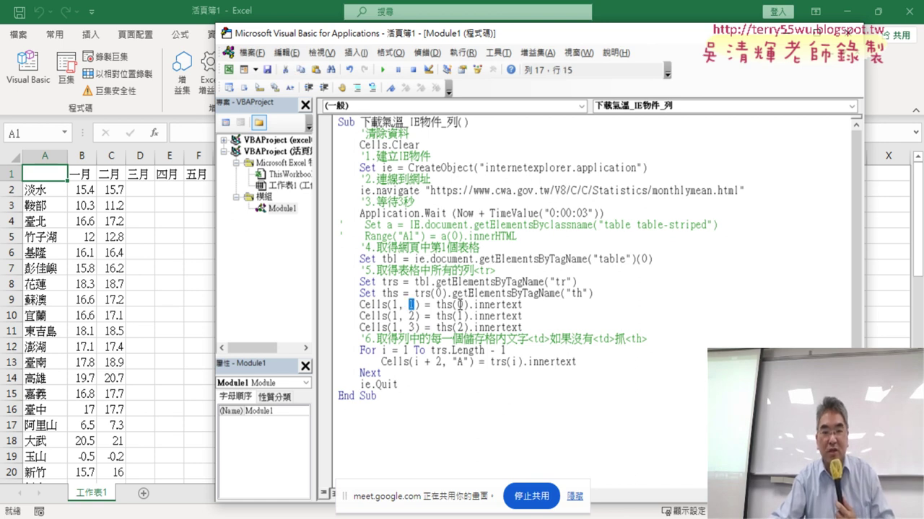
{"action": "double_click", "coordinate": [459, 305]}
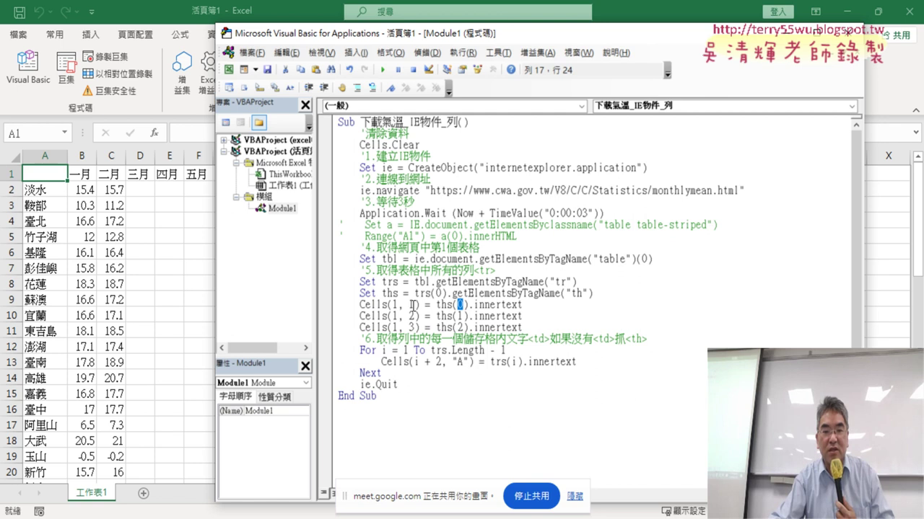
{"action": "left_click", "coordinate": [413, 305]}
{"action": "double_click", "coordinate": [411, 305]}
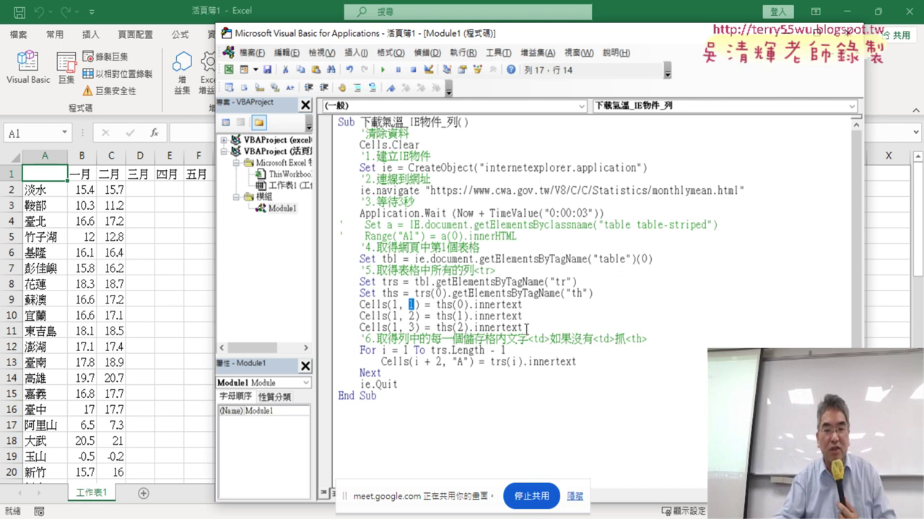
Step: Select the three Cells(1, …) header lines and bring up the Edit toolbar
{"action": "left_click_drag", "start_coordinate": [526, 329], "coordinate": [334, 306]}
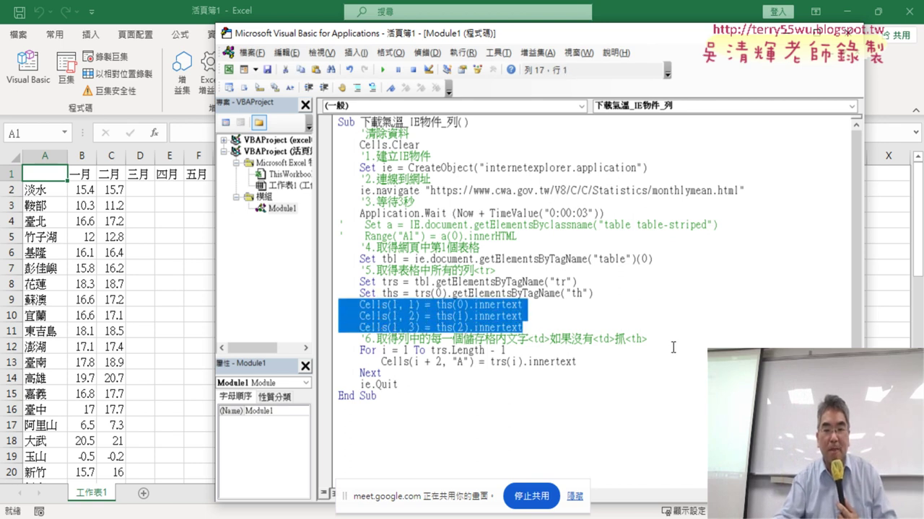
{"action": "left_click", "coordinate": [570, 327]}
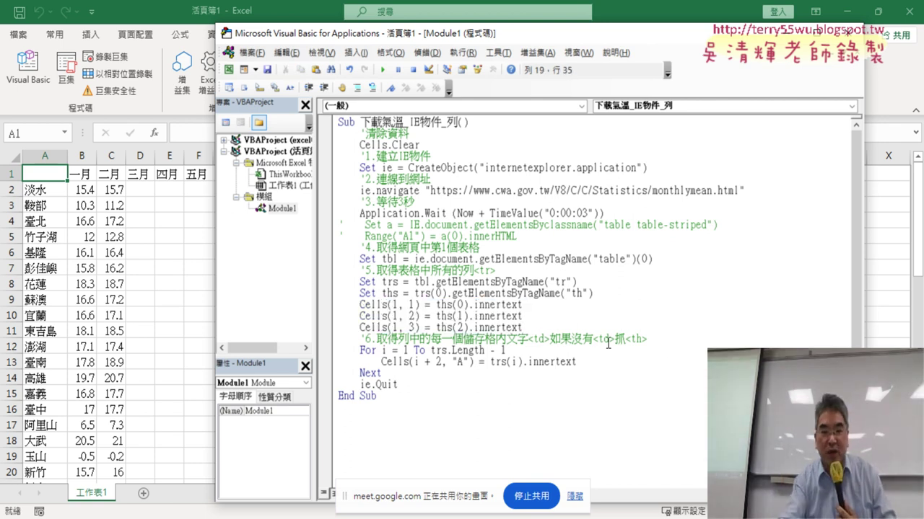
{"action": "key", "text": "Return"}
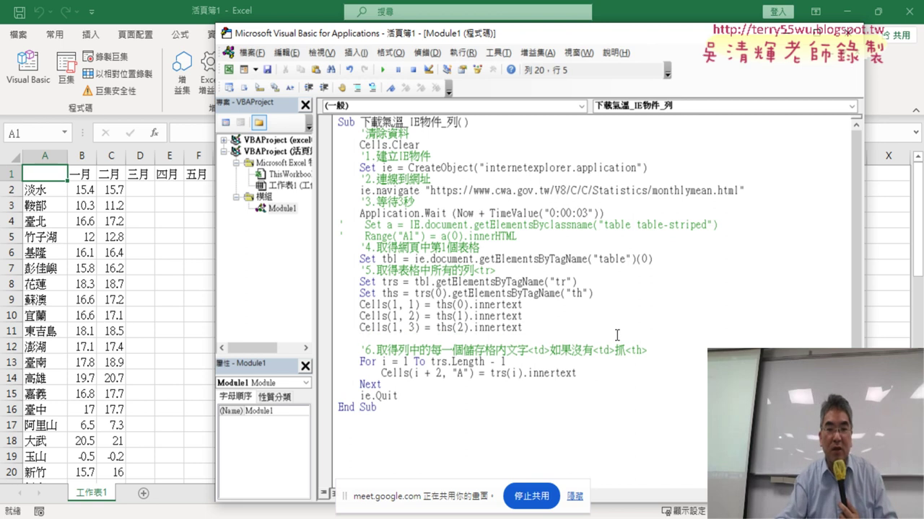
{"action": "left_click_drag", "start_coordinate": [545, 326], "coordinate": [331, 304]}
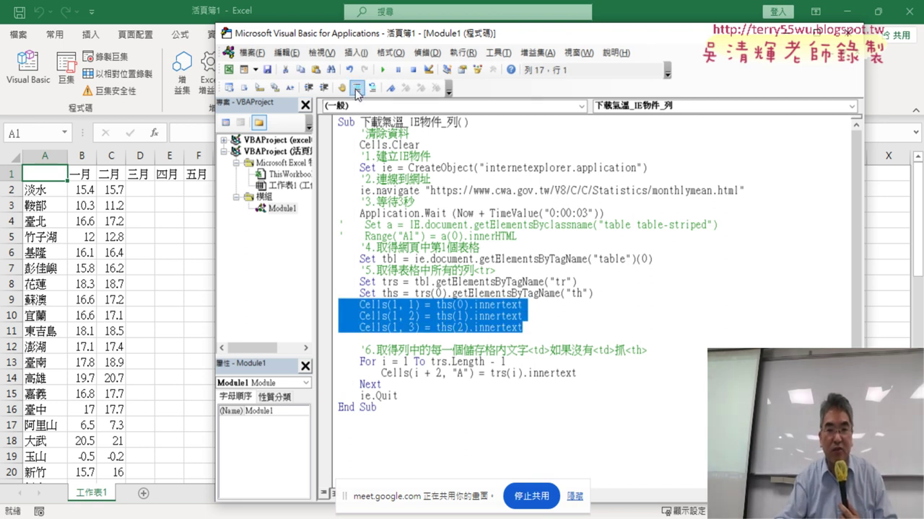
{"action": "right_click", "coordinate": [409, 72]}
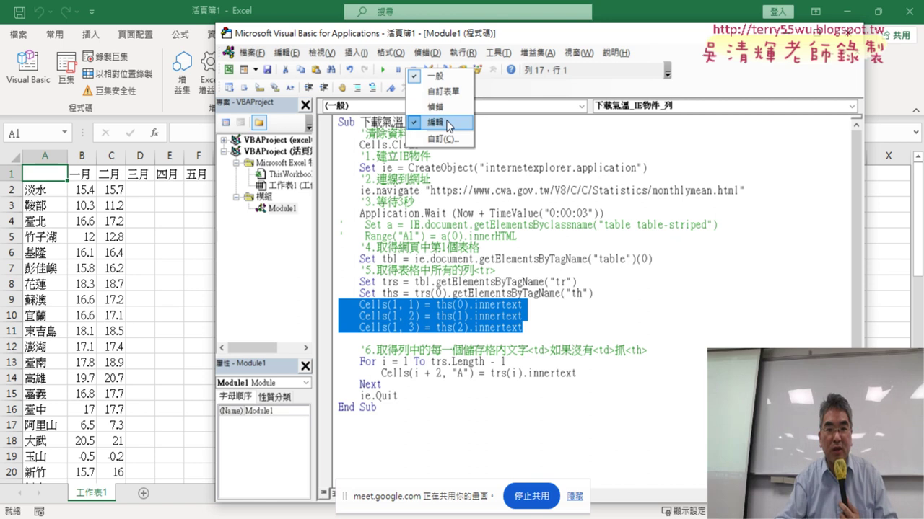
{"action": "left_click", "coordinate": [436, 123]}
{"action": "right_click", "coordinate": [401, 69]}
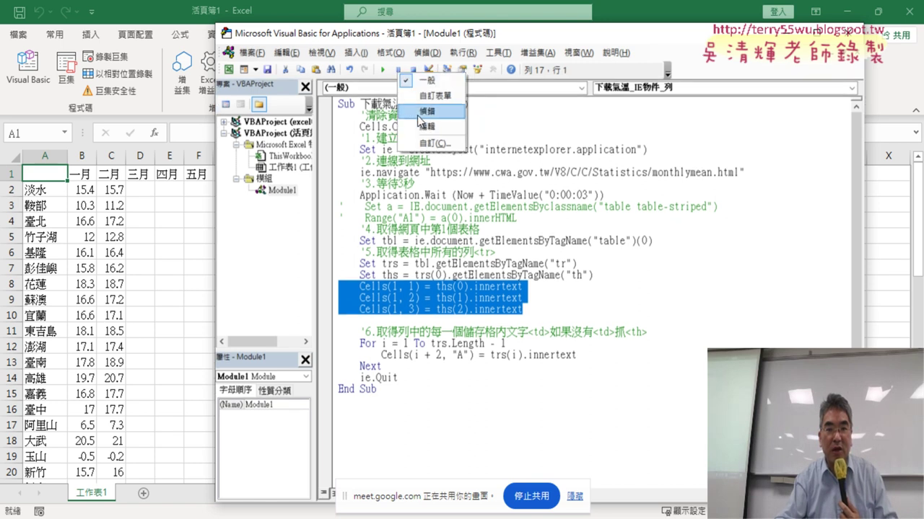
{"action": "left_click", "coordinate": [433, 123]}
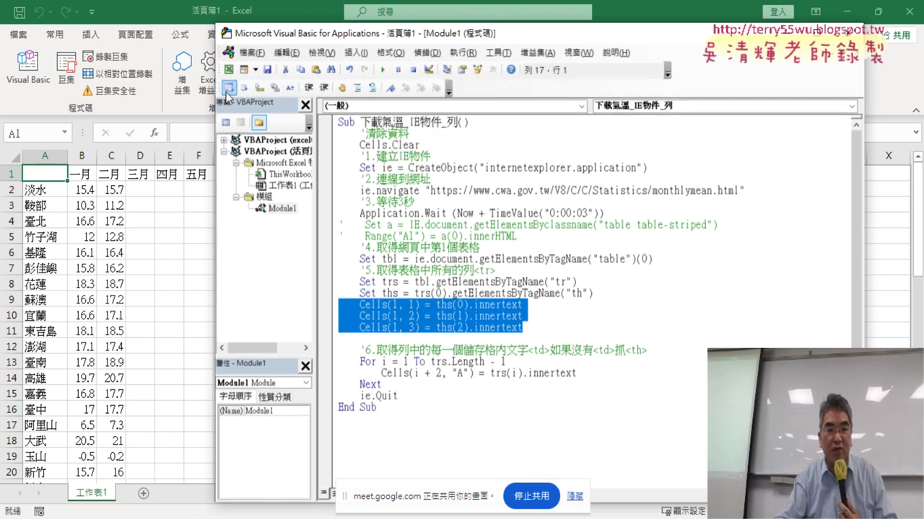
{"action": "left_click_drag", "start_coordinate": [218, 88], "coordinate": [287, 94]}
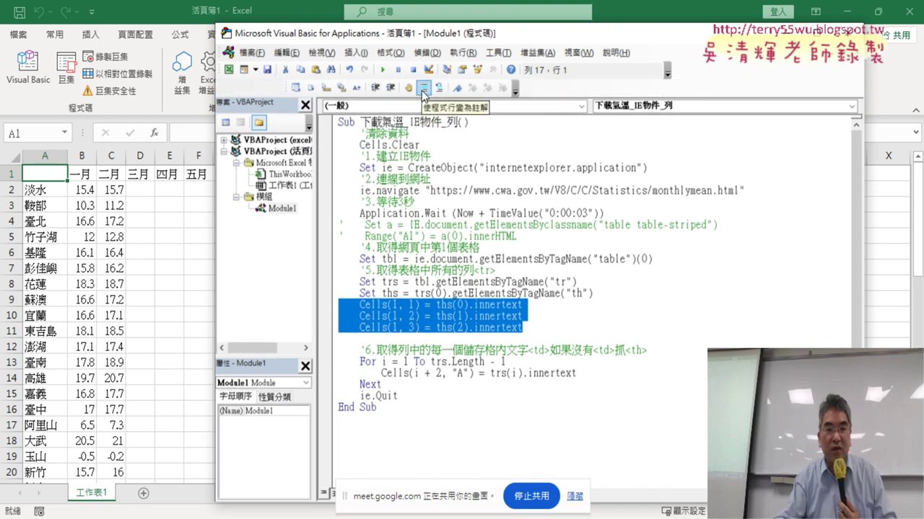
Step: Comment out the three header lines and start a new line below them
{"action": "left_click", "coordinate": [424, 89]}
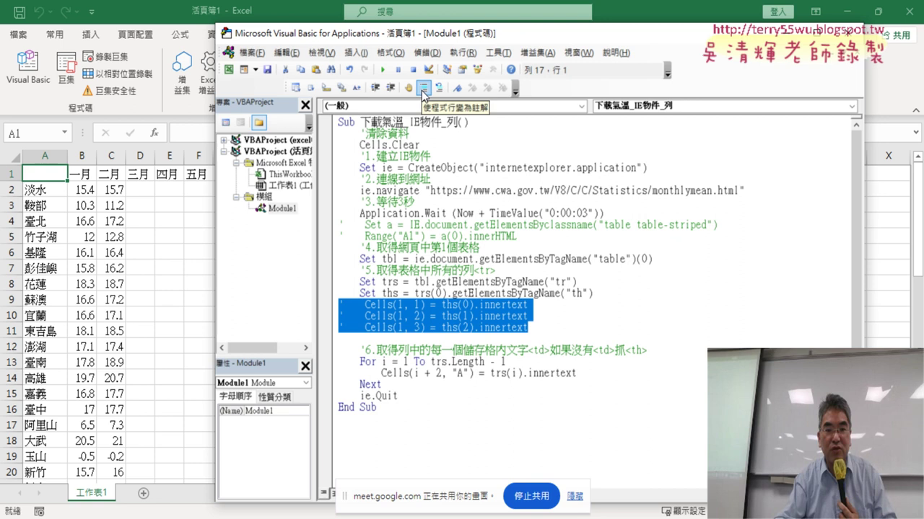
{"action": "left_click", "coordinate": [542, 328]}
{"action": "key", "text": "Return"}
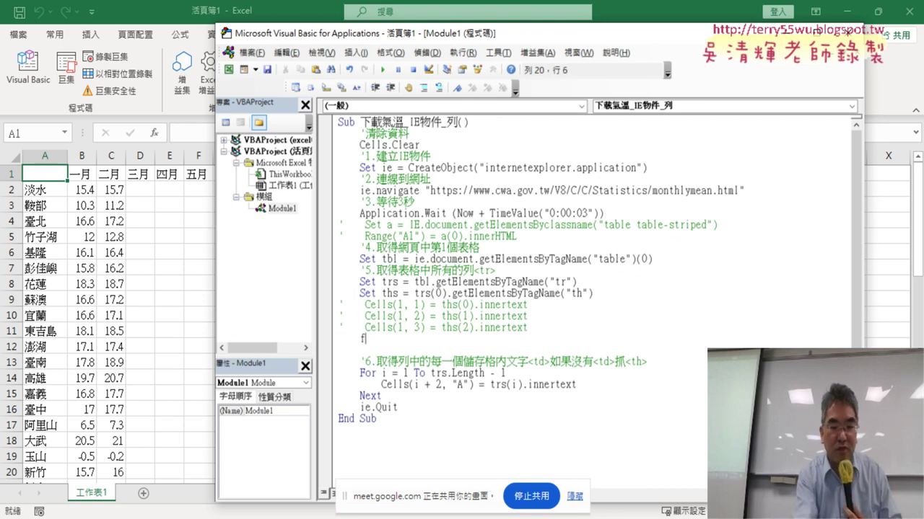
Step: Write the loop header For j = 0 To ths.Length - 1
{"action": "type", "text": "for "}
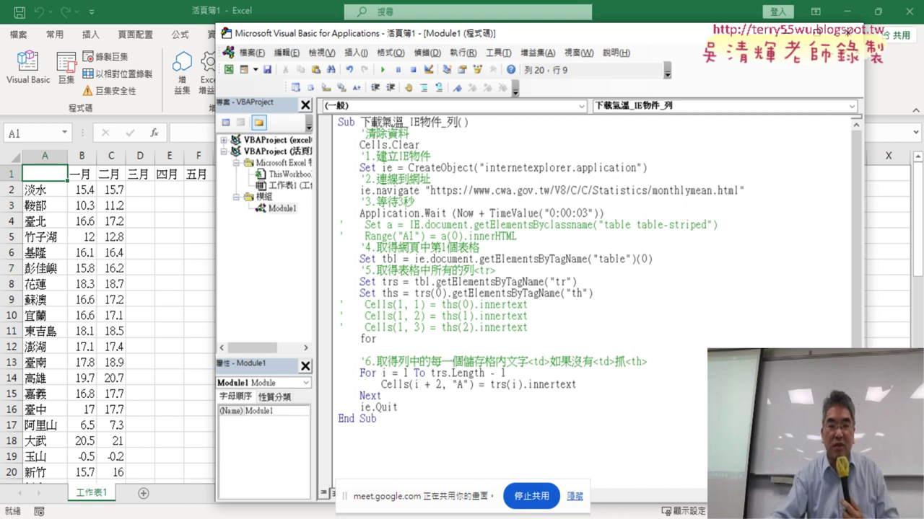
{"action": "type", "text": "j"}
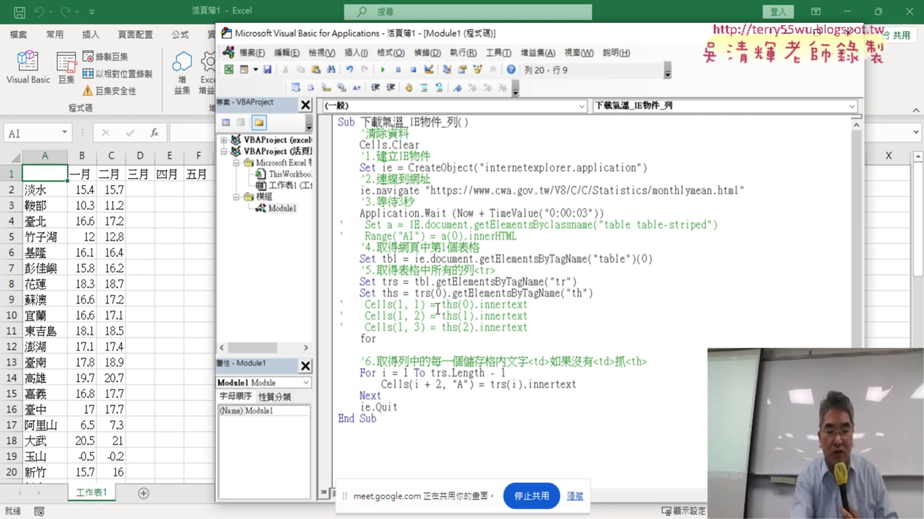
{"action": "type", "text": "="}
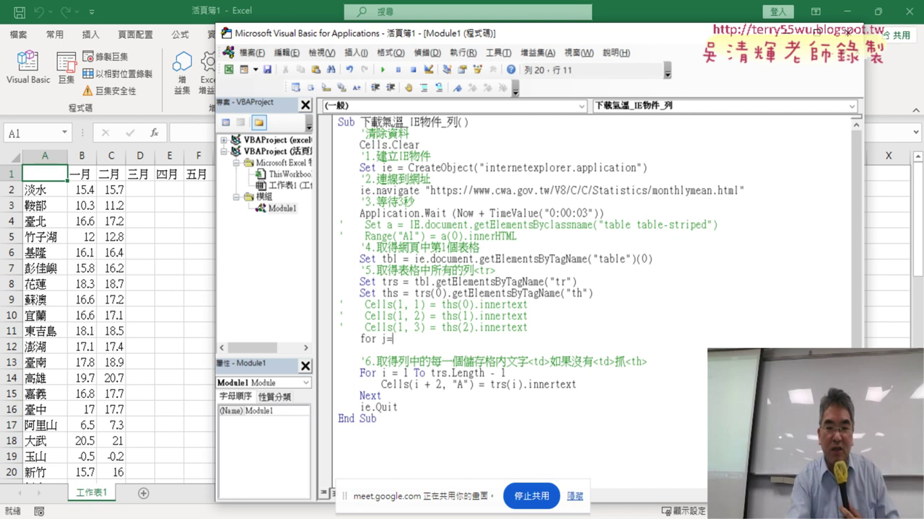
{"action": "type", "text": "0 to ths"}
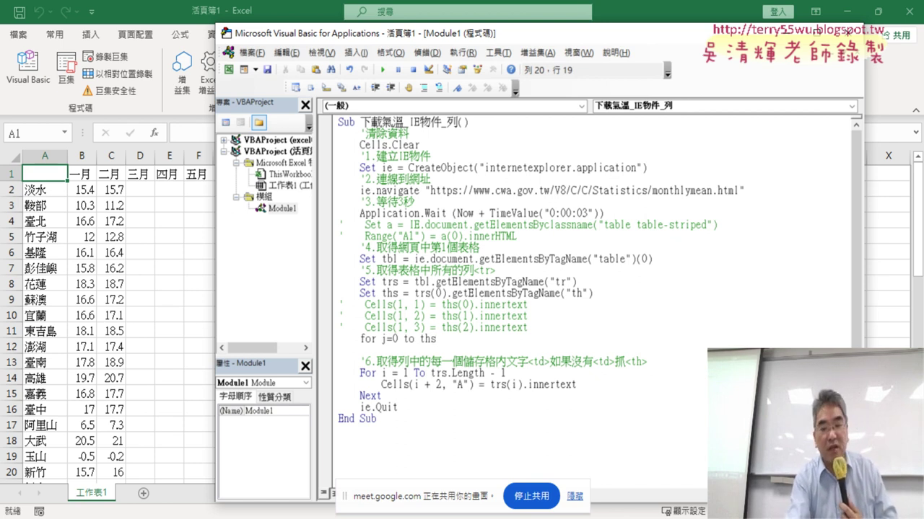
{"action": "type", "text": ".legth"}
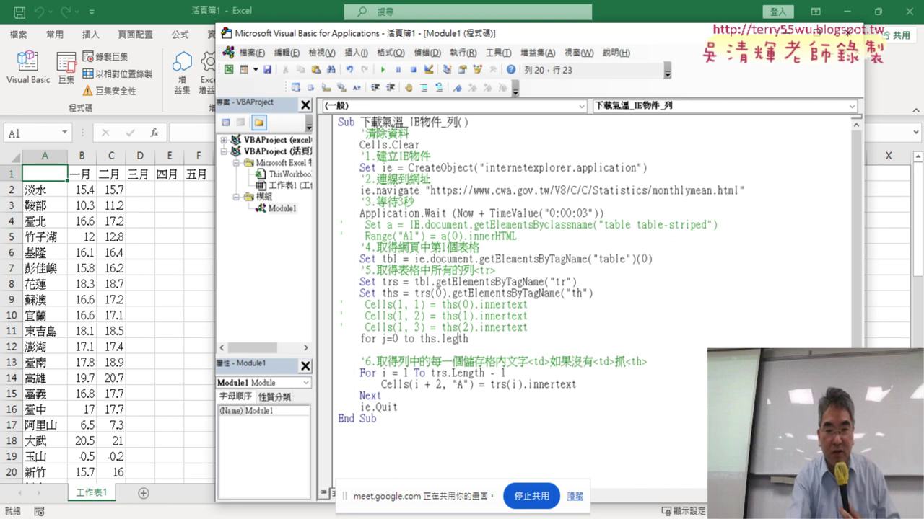
{"action": "type", "text": "n"}
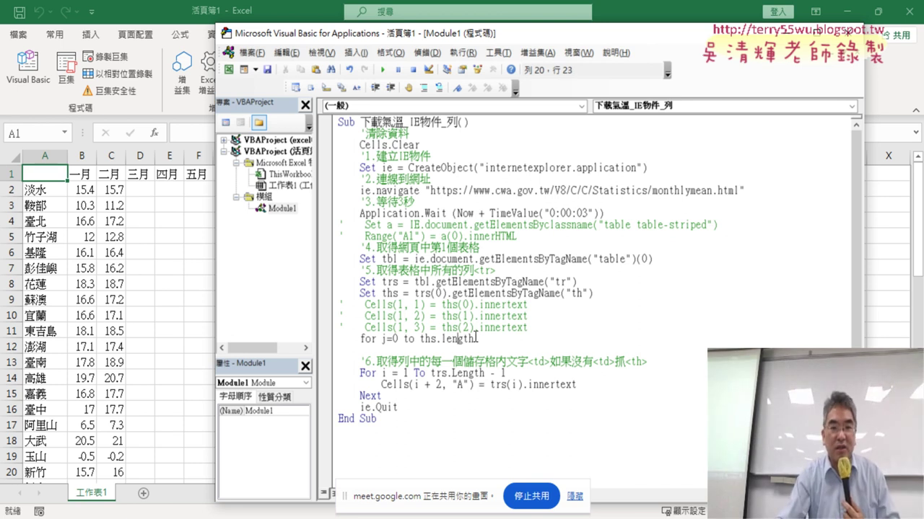
{"action": "left_click_drag", "start_coordinate": [481, 339], "coordinate": [425, 339]}
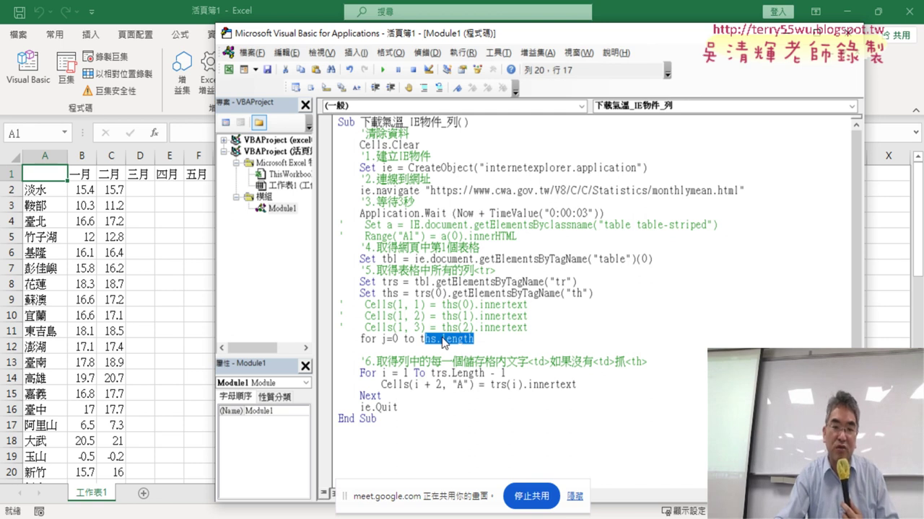
{"action": "left_click", "coordinate": [488, 339]}
{"action": "type", "text": "-"}
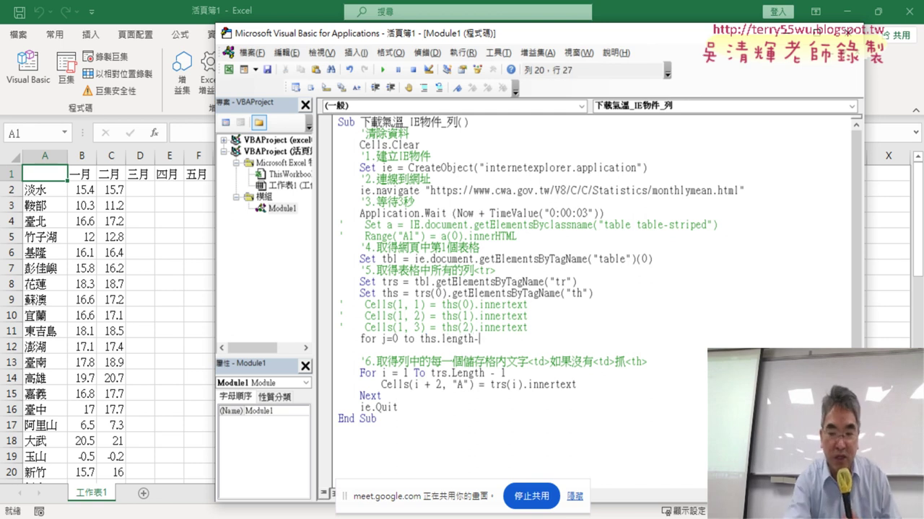
{"action": "type", "text": "1"}
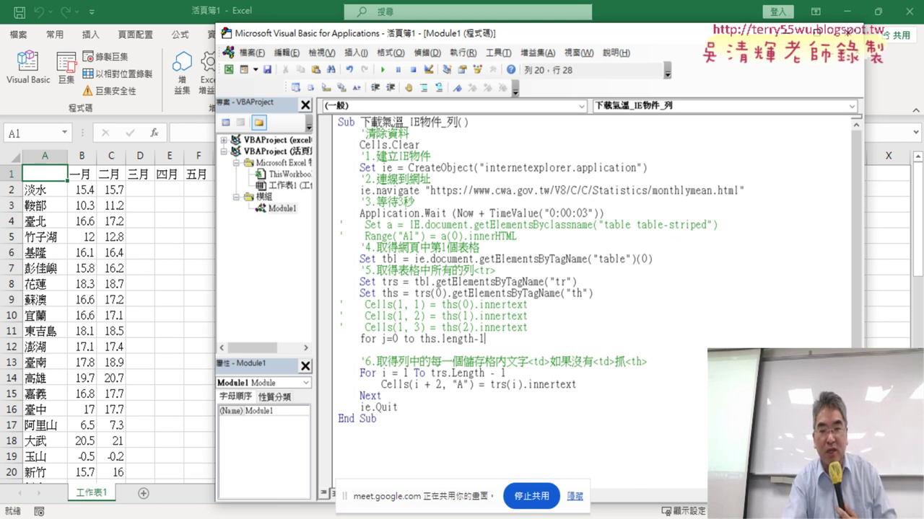
Step: Close the loop with Next and indent the empty loop body line
{"action": "key", "text": "Return"}
{"action": "key", "text": "Return"}
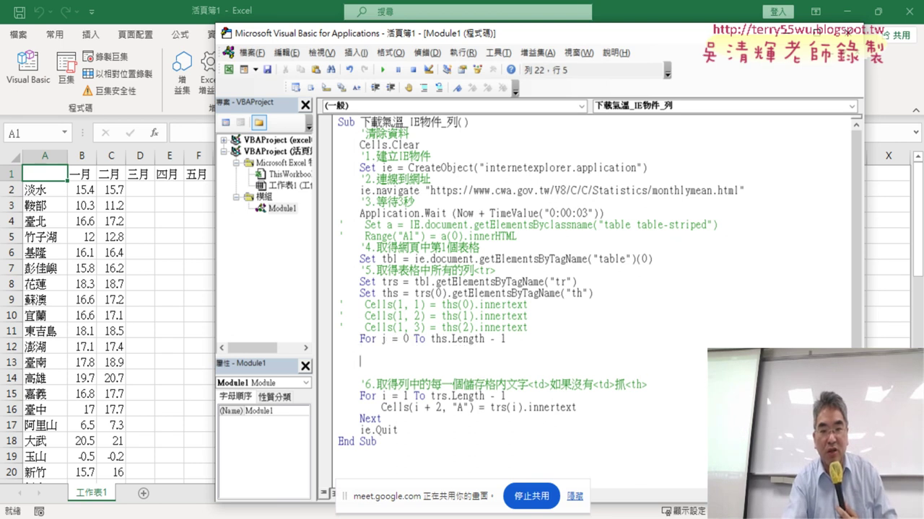
{"action": "type", "text": "n"}
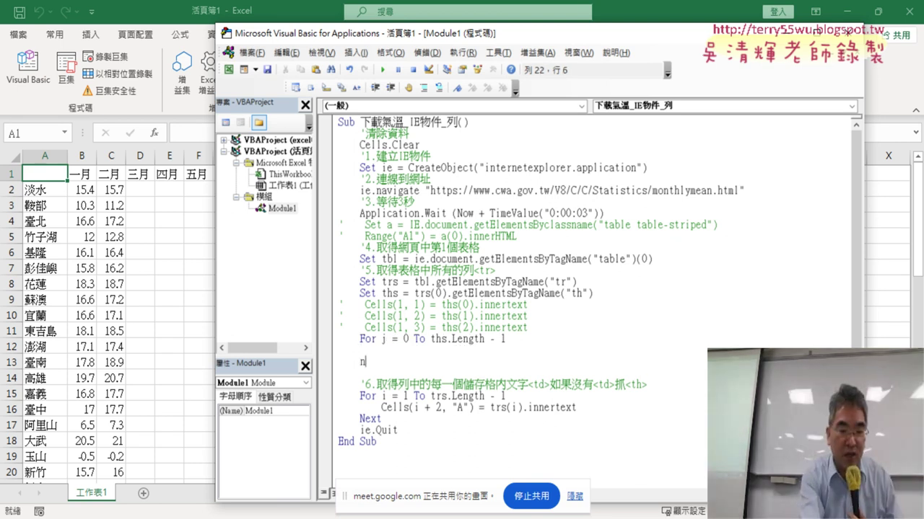
{"action": "type", "text": "ext"}
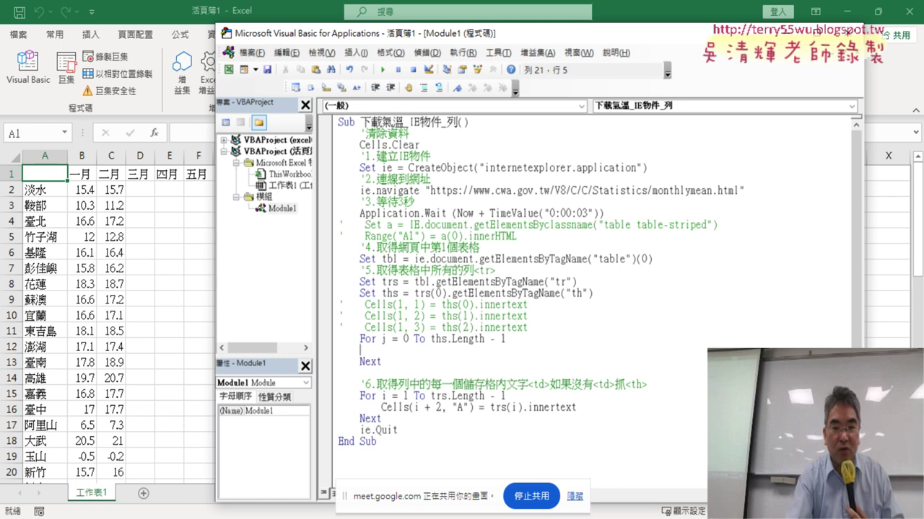
{"action": "key", "text": "Up"}
{"action": "key", "text": "Tab"}
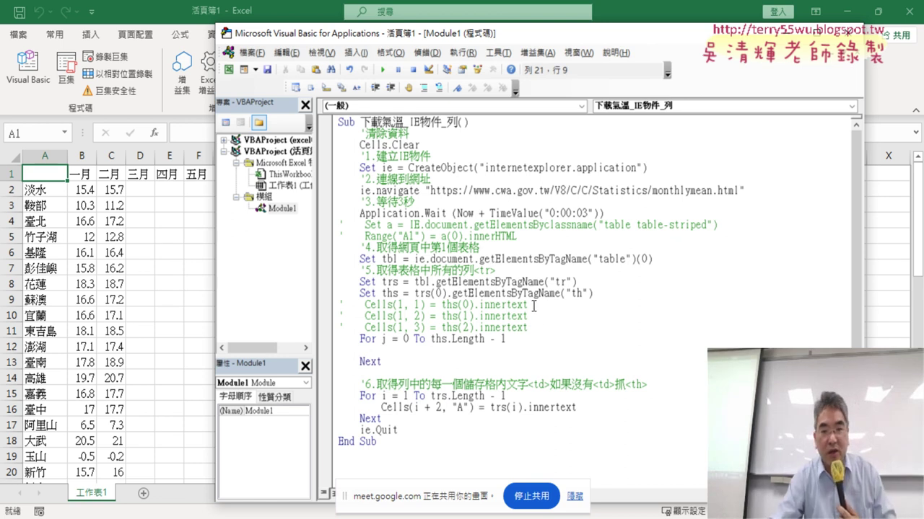
Step: Copy the commented Cells(1, 1) line into the loop and edit it to Cells(1, j + 1) = ths(j).innertext
{"action": "left_click_drag", "start_coordinate": [528, 305], "coordinate": [365, 304]}
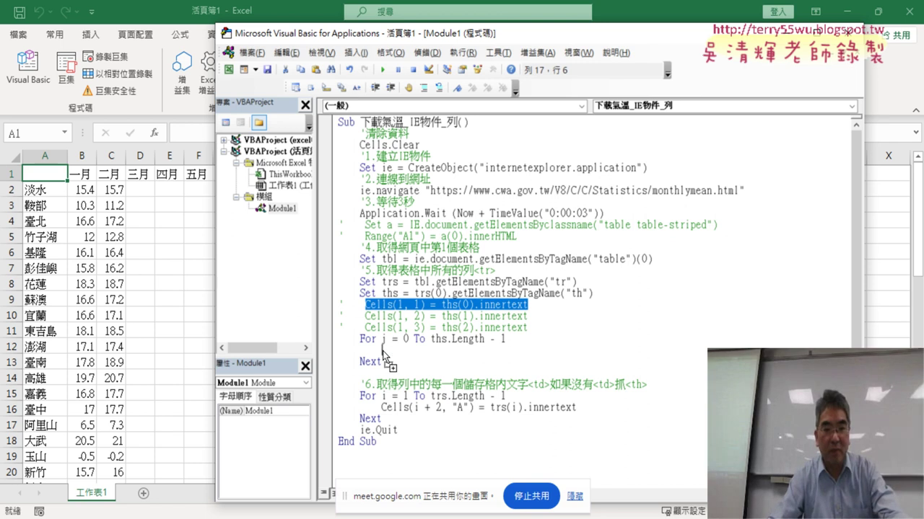
{"action": "left_click_drag", "start_coordinate": [383, 357], "coordinate": [382, 350]}
{"action": "double_click", "coordinate": [434, 352]}
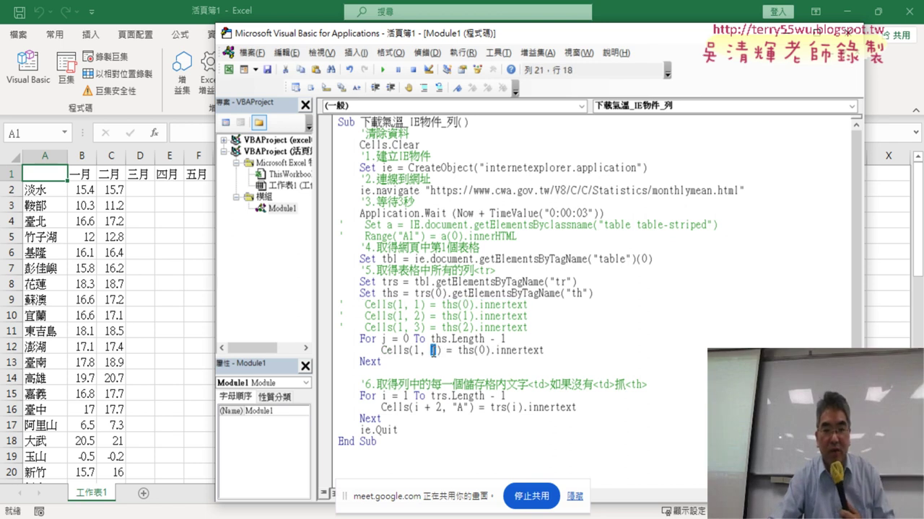
{"action": "double_click", "coordinate": [482, 351]}
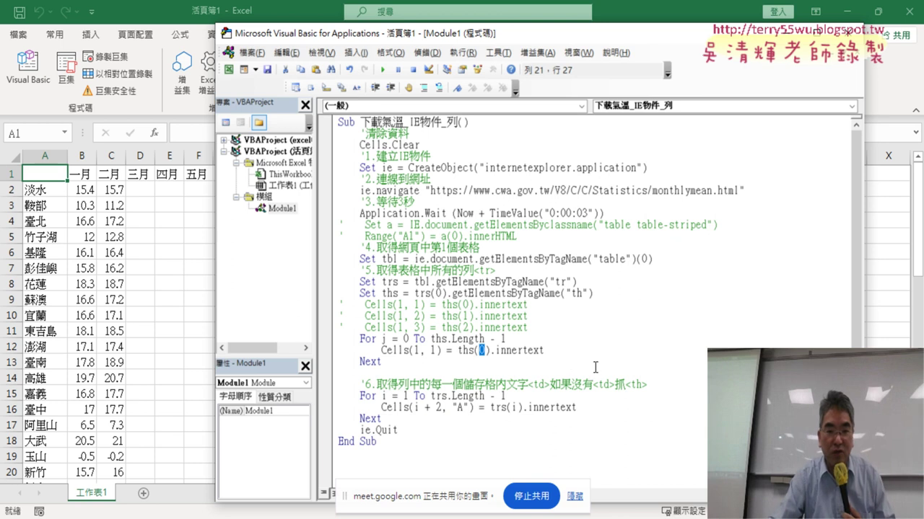
{"action": "type", "text": "j"}
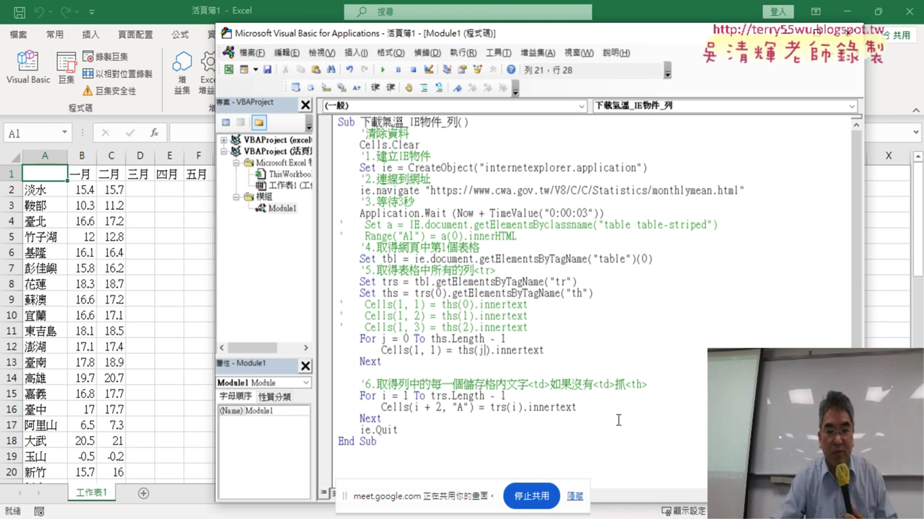
{"action": "double_click", "coordinate": [435, 352]}
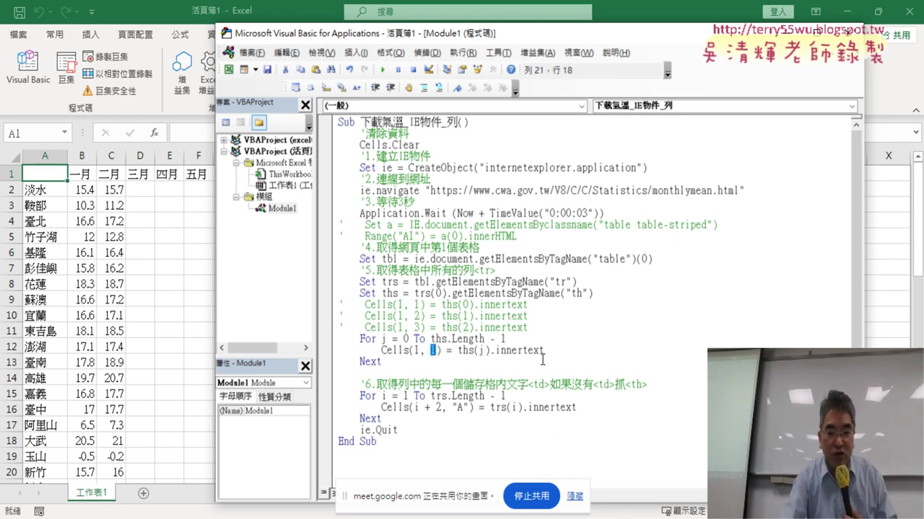
{"action": "type", "text": "j +"}
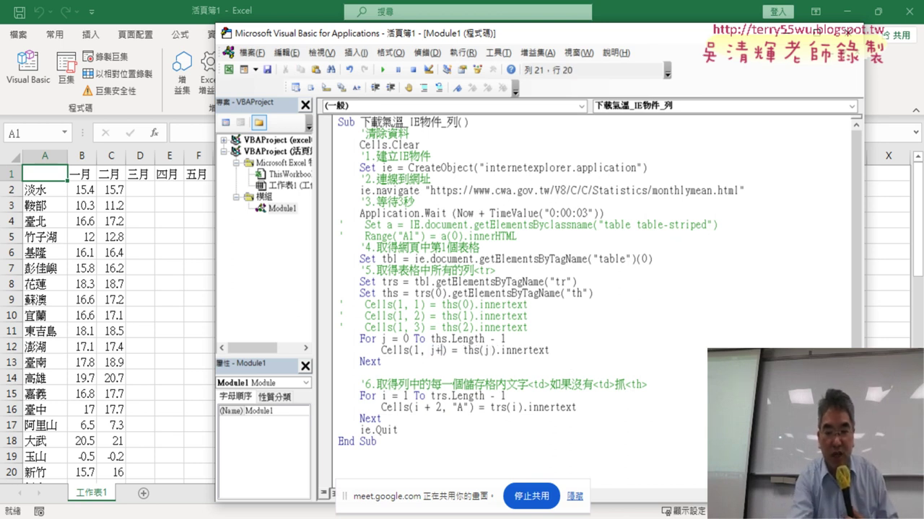
{"action": "type", "text": " 1"}
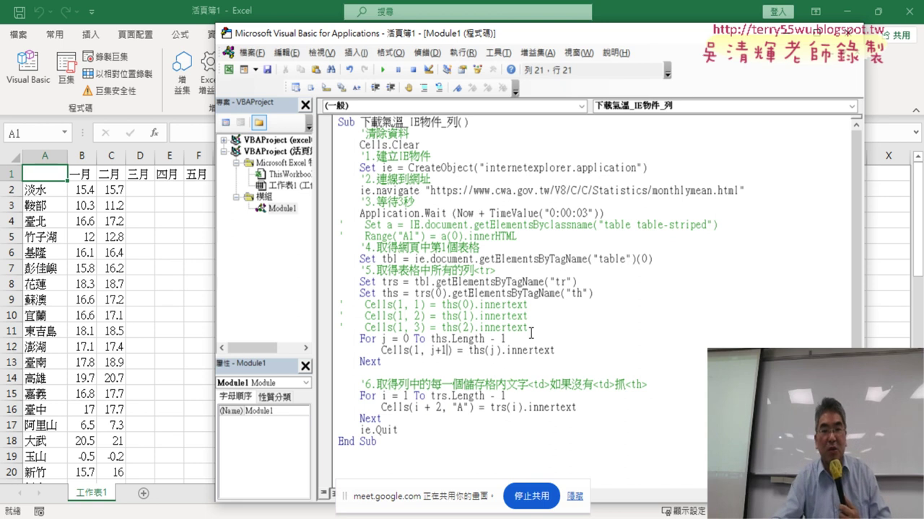
{"action": "left_click", "coordinate": [554, 305]}
Step: Highlight the j + 1 column expression, then select the For i loop through ie.Quit
{"action": "left_click_drag", "start_coordinate": [459, 350], "coordinate": [440, 353]}
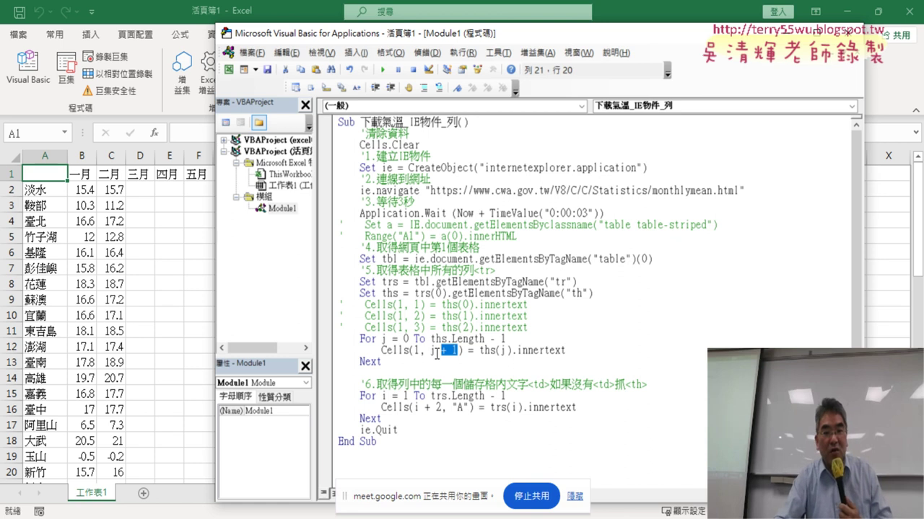
{"action": "left_click", "coordinate": [436, 354]}
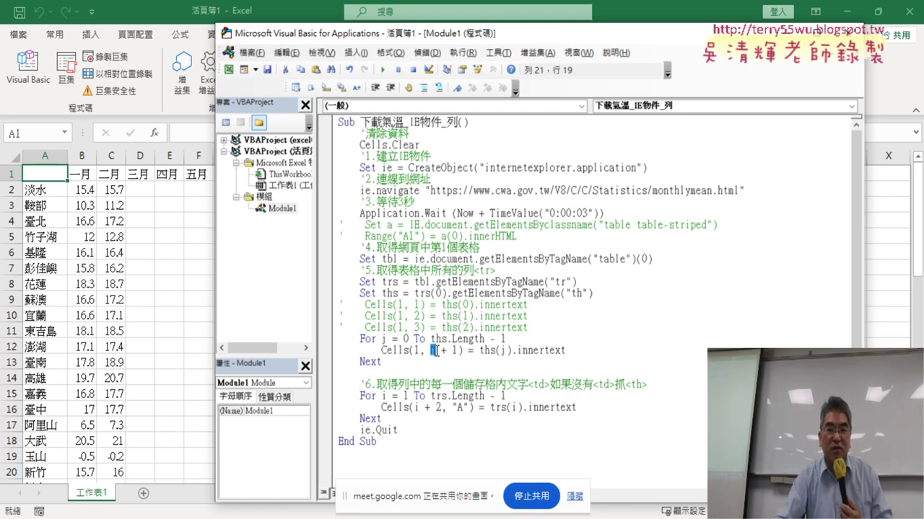
{"action": "left_click_drag", "start_coordinate": [431, 351], "coordinate": [459, 351]}
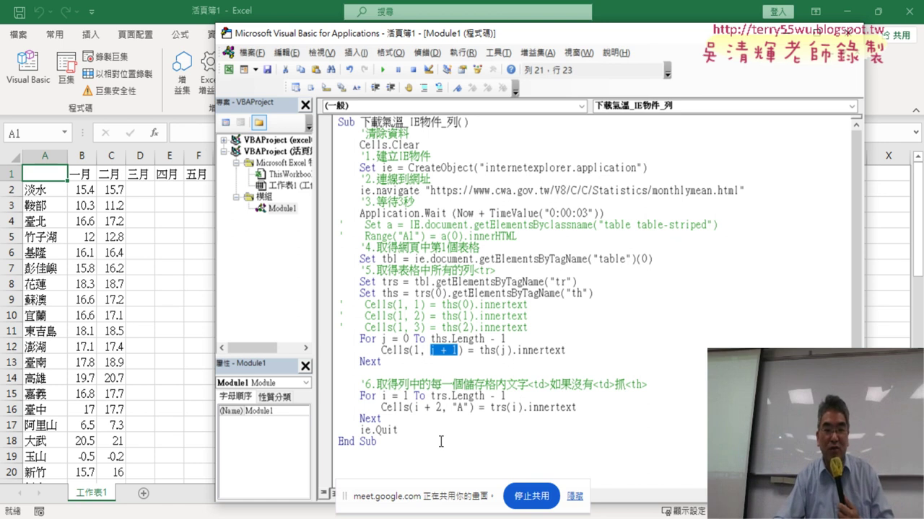
{"action": "left_click_drag", "start_coordinate": [339, 396], "coordinate": [340, 441]}
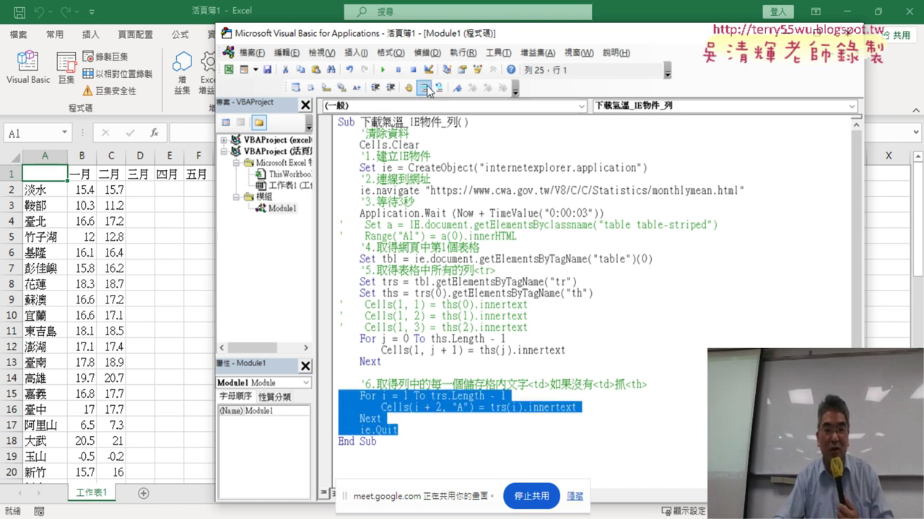
Step: Comment out the For i loop through ie.Quit and move the editor down to show row 1's headers
{"action": "left_click", "coordinate": [424, 88]}
{"action": "left_click", "coordinate": [407, 431]}
{"action": "left_click_drag", "start_coordinate": [339, 396], "coordinate": [406, 431]}
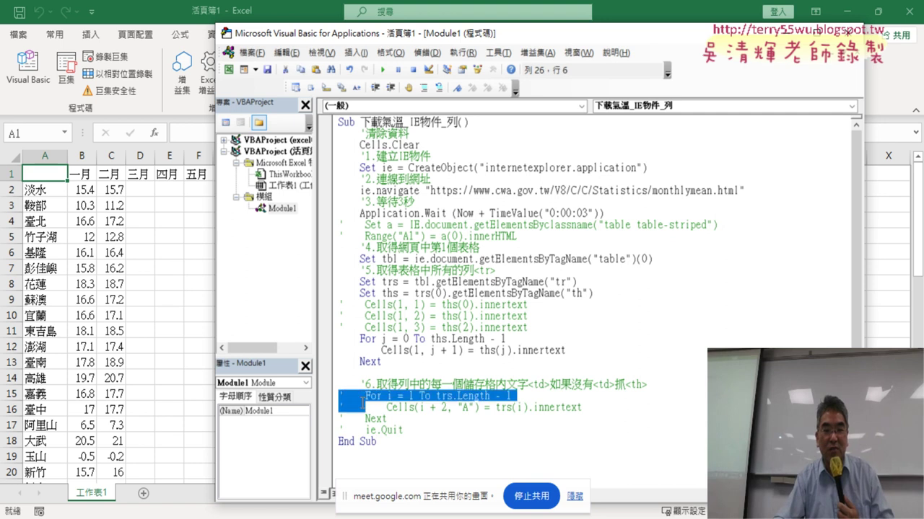
{"action": "left_click", "coordinate": [440, 87]}
{"action": "left_click", "coordinate": [425, 88]}
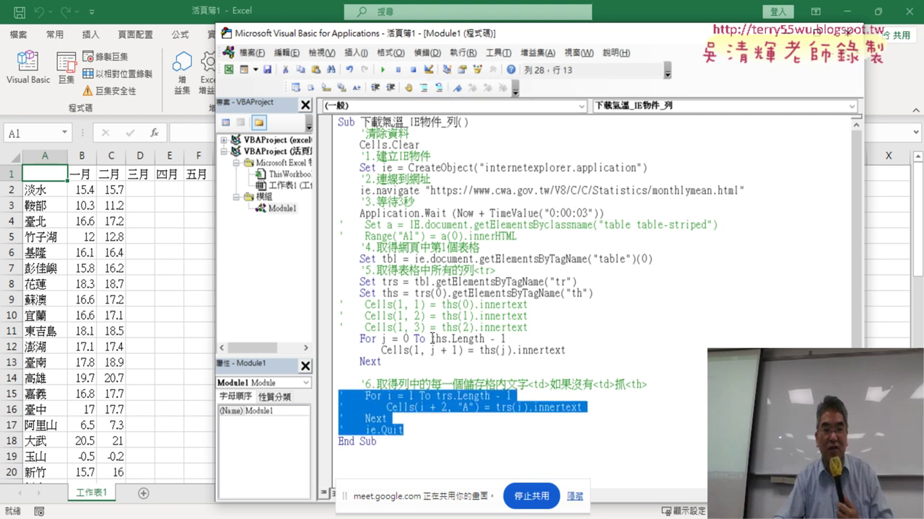
{"action": "left_click", "coordinate": [437, 374]}
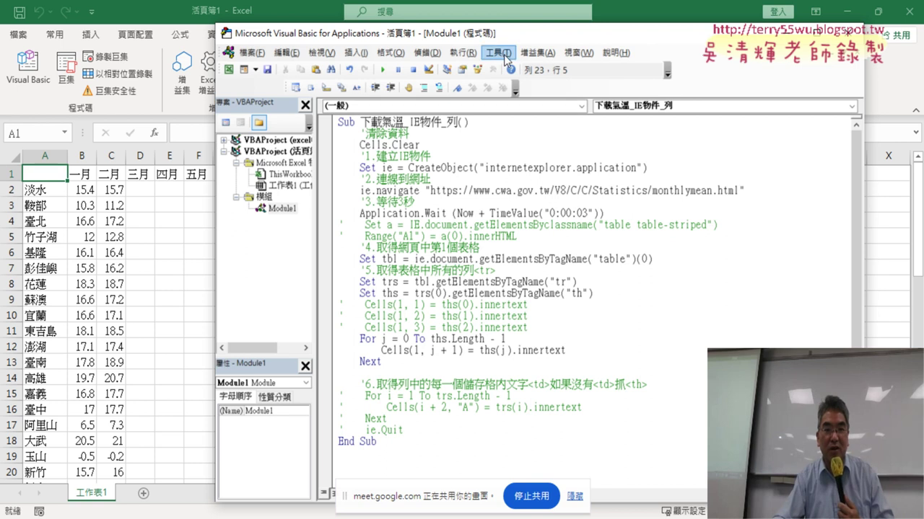
{"action": "left_click_drag", "start_coordinate": [498, 33], "coordinate": [492, 259]}
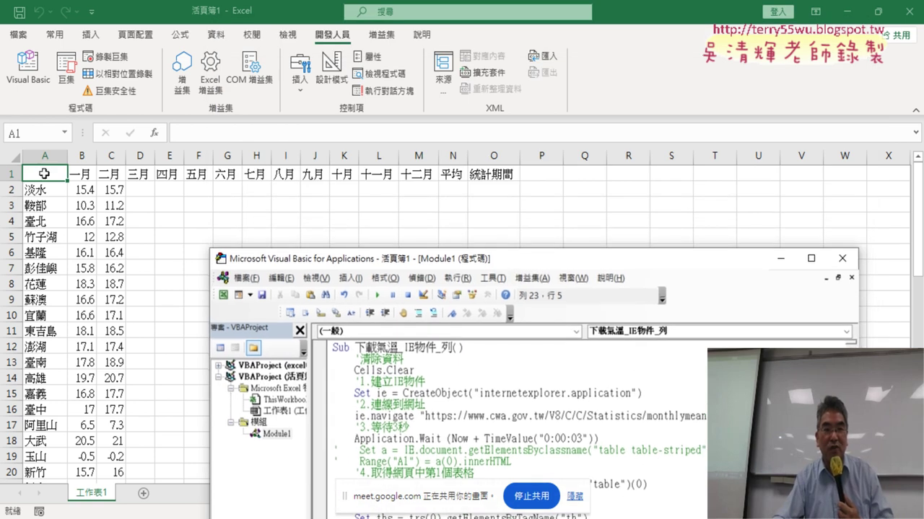